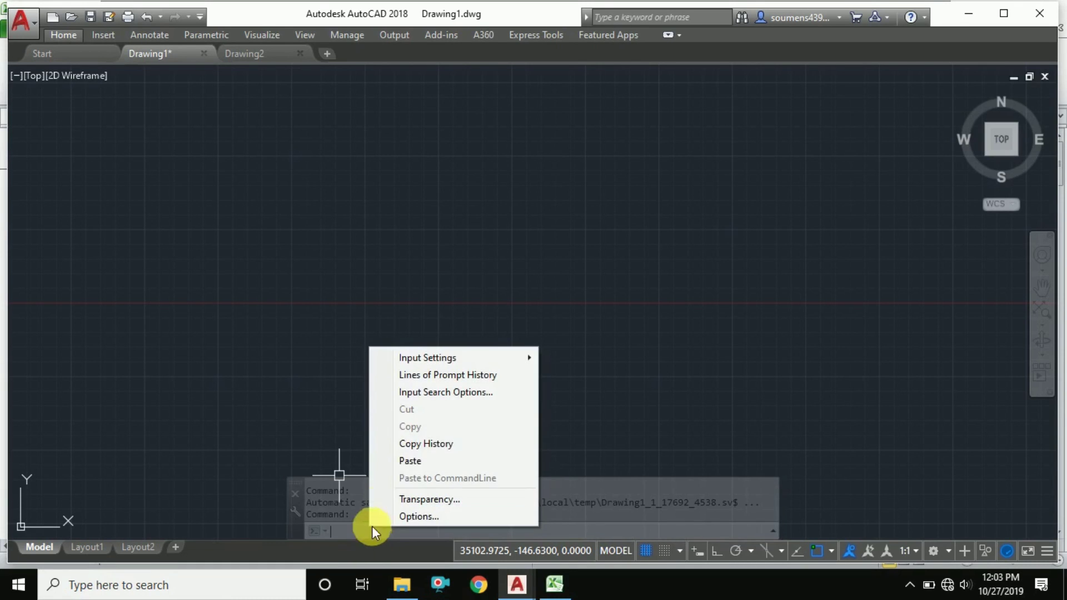
# - Paste the copied commands into AutoCAD's command line to draw the CH:35000–CH:35500 L-section
pyautogui.click(421, 463)
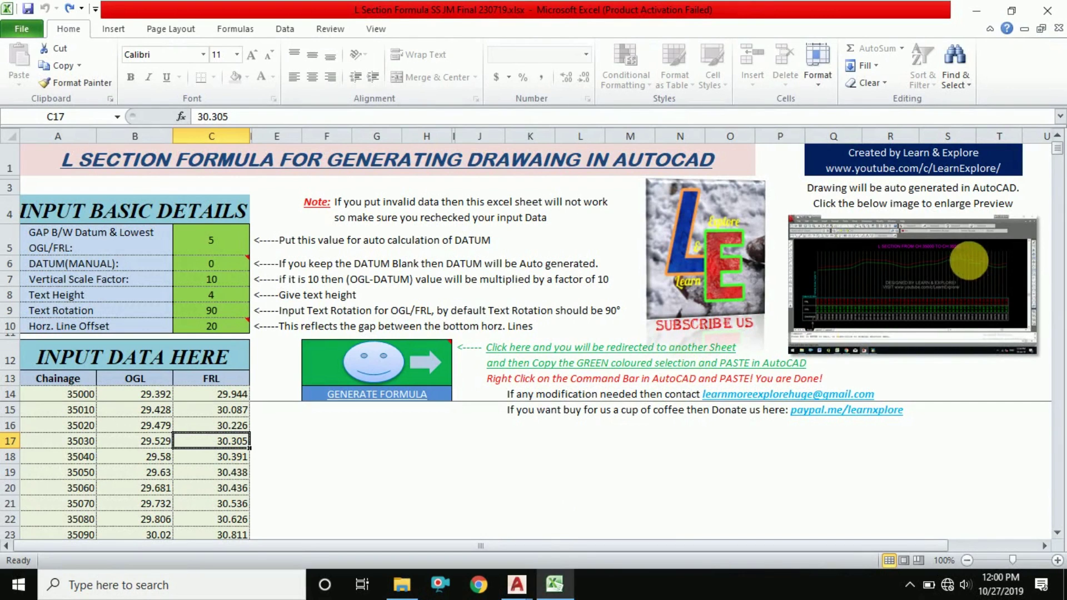
pyautogui.click(900, 260)
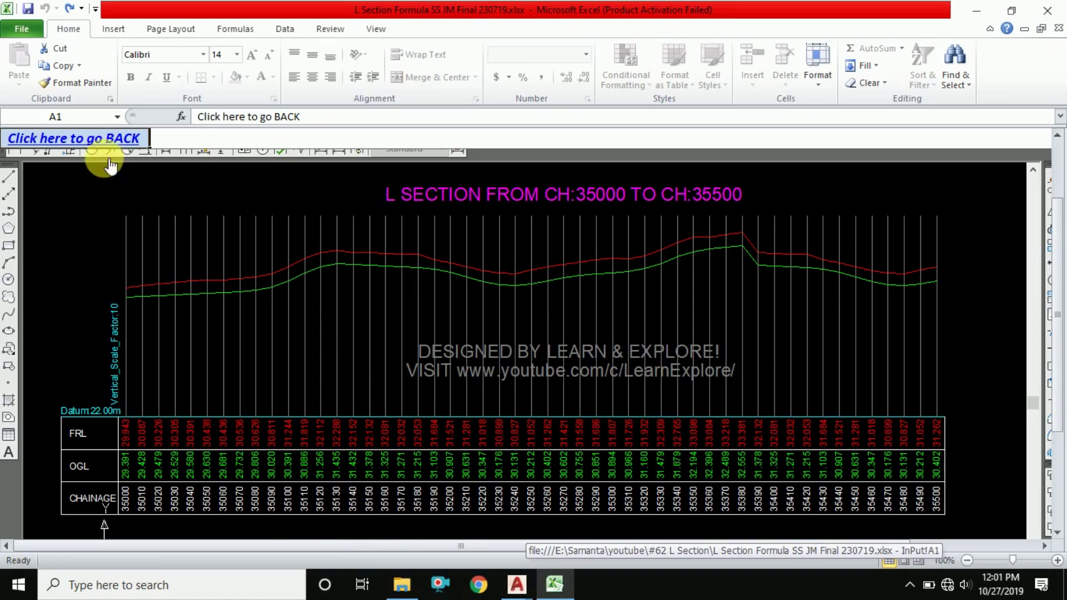
pyautogui.click(136, 139)
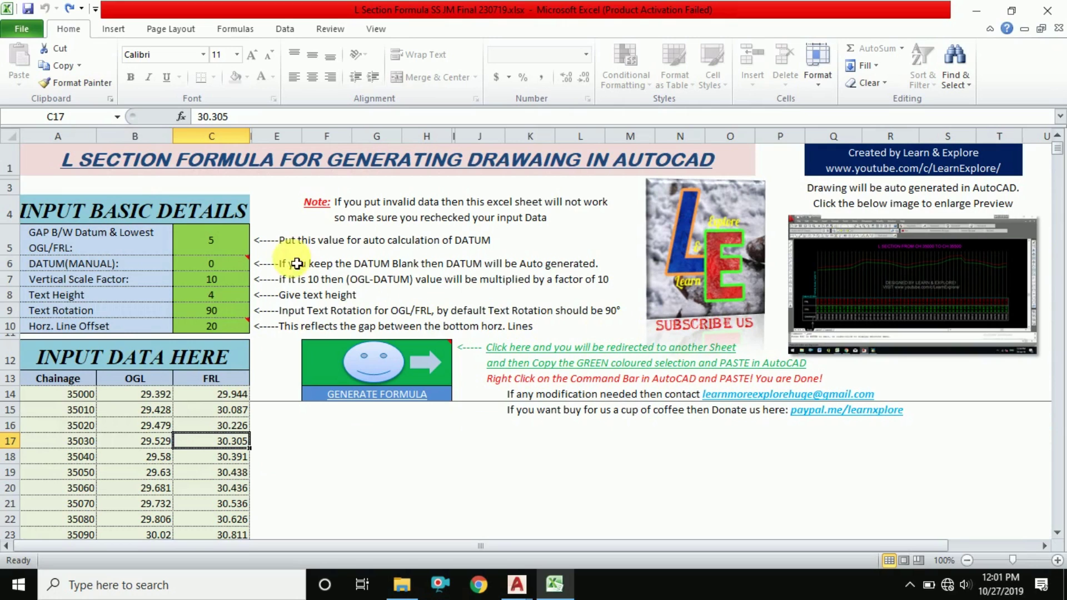
pyautogui.click(824, 279)
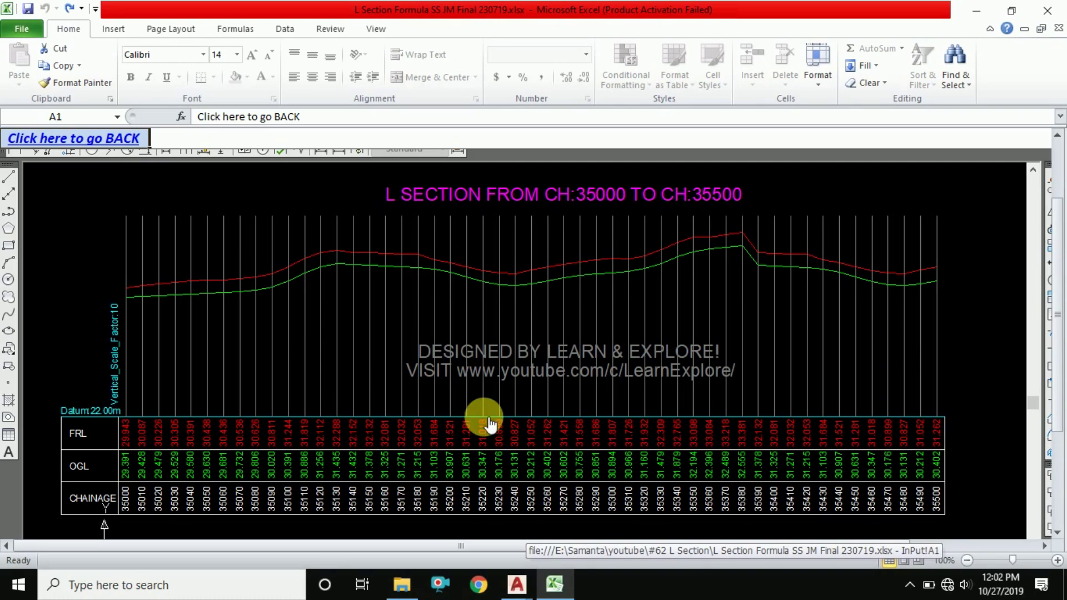
pyautogui.click(114, 137)
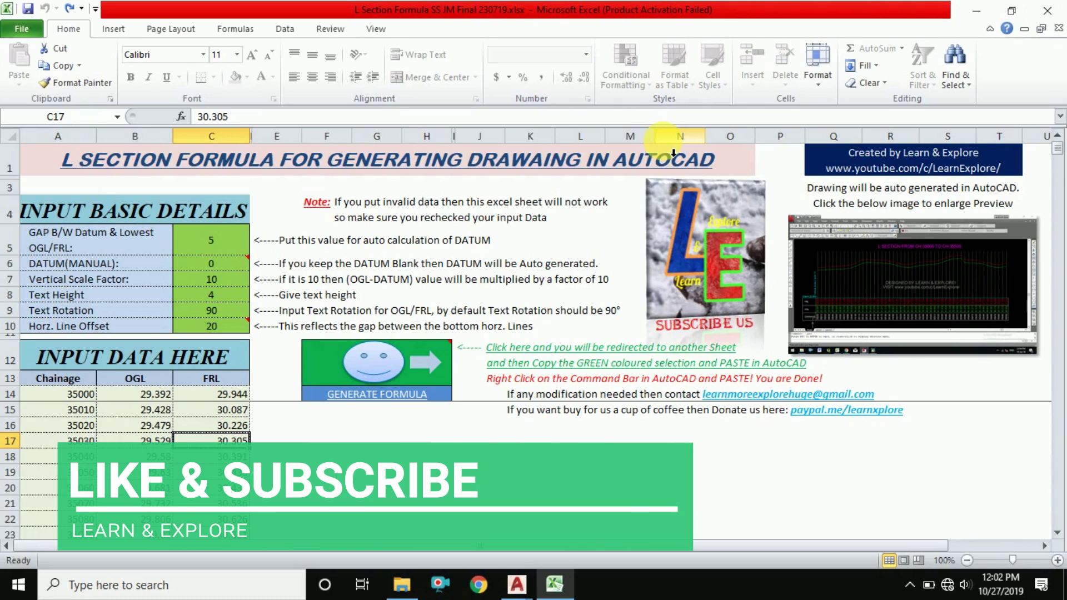
# - Select the chainage, OGL and FRL data for rows 15 to 18 of the input table
pyautogui.press('Up')
pyautogui.press('Up')
pyautogui.press('Left')
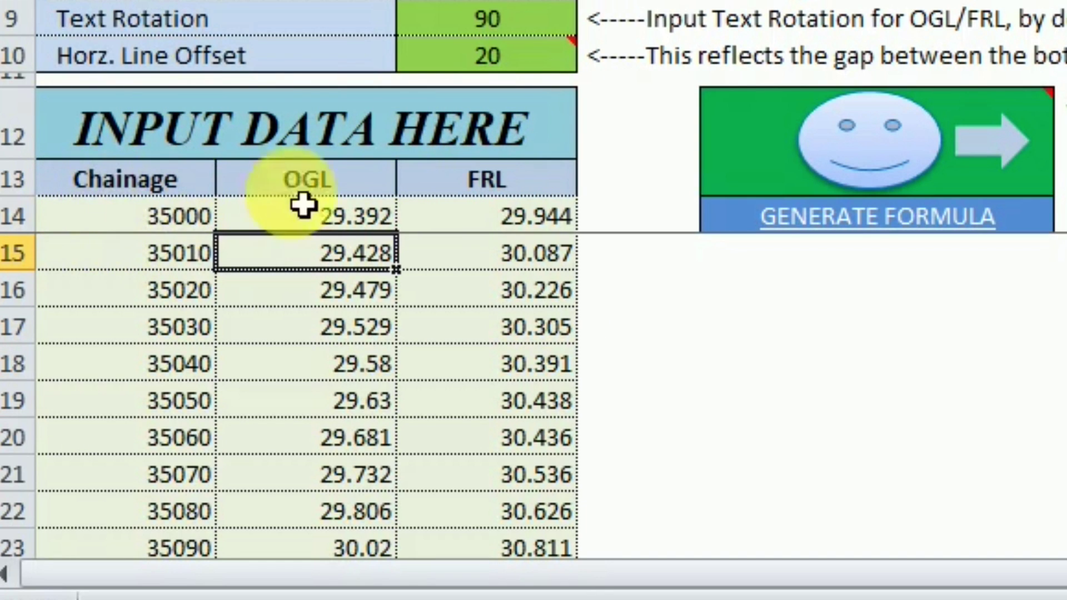
pyautogui.moveTo(114, 223); pyautogui.dragTo(178, 225)
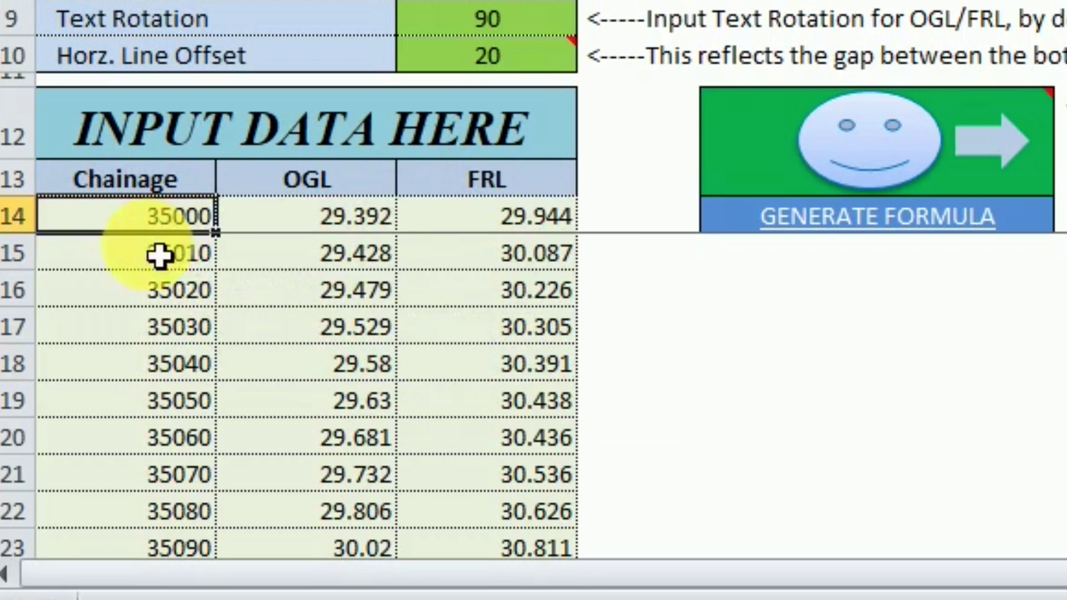
pyautogui.click(210, 258)
pyautogui.moveTo(203, 226); pyautogui.dragTo(205, 364)
pyautogui.click(495, 228)
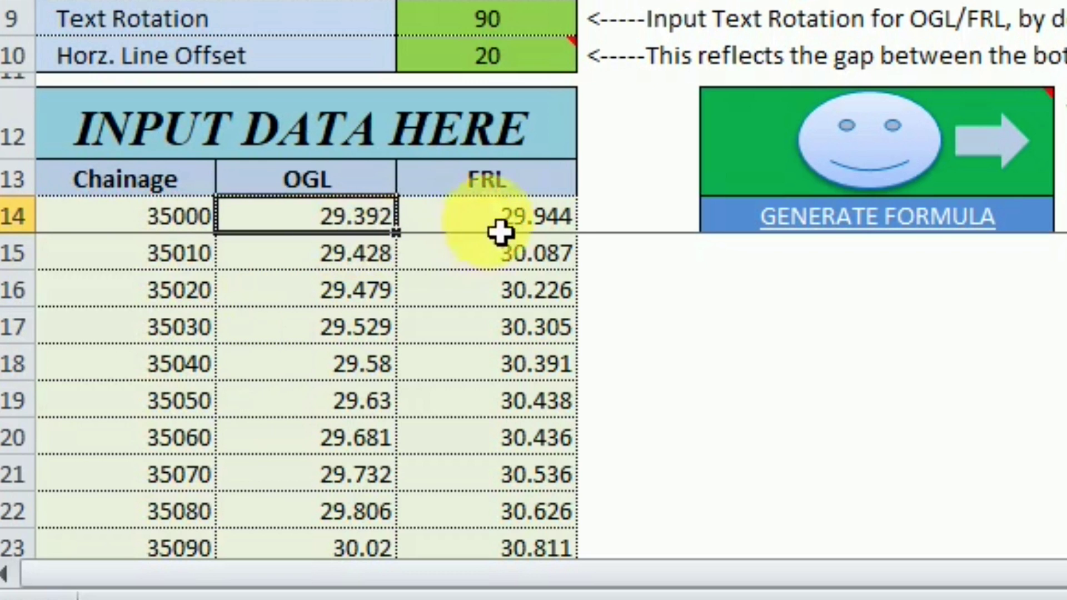
pyautogui.moveTo(512, 366); pyautogui.dragTo(188, 255)
# - Select rows 14–20, unhide rows 15–17, then select the data for chainages 35000 to 35060
pyautogui.click(161, 220)
pyautogui.moveTo(186, 469); pyautogui.dragTo(226, 445)
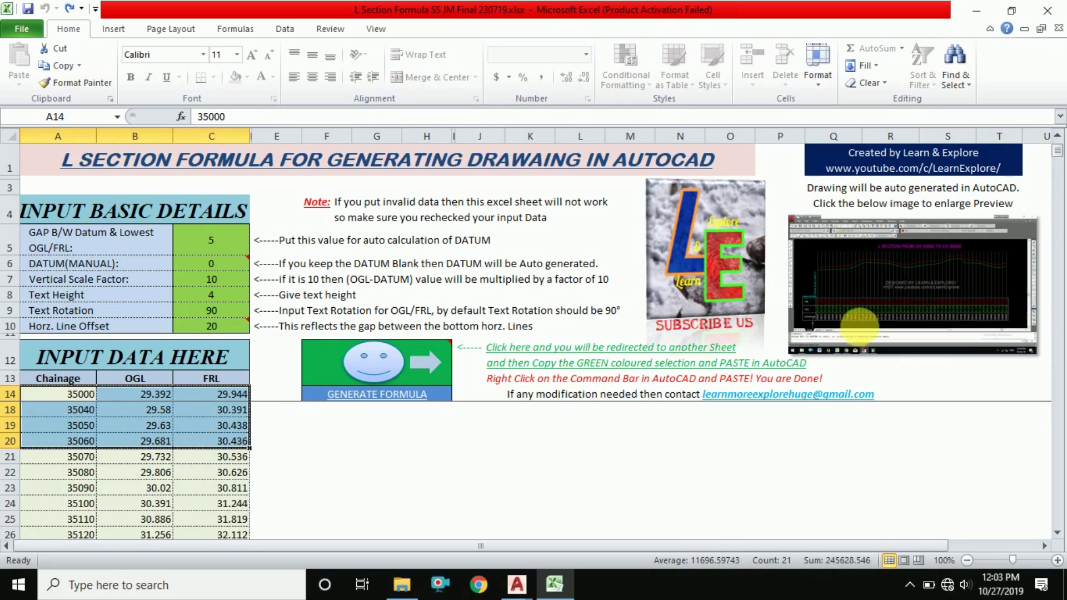
pyautogui.hotkey('ctrl', 'shift', '9')
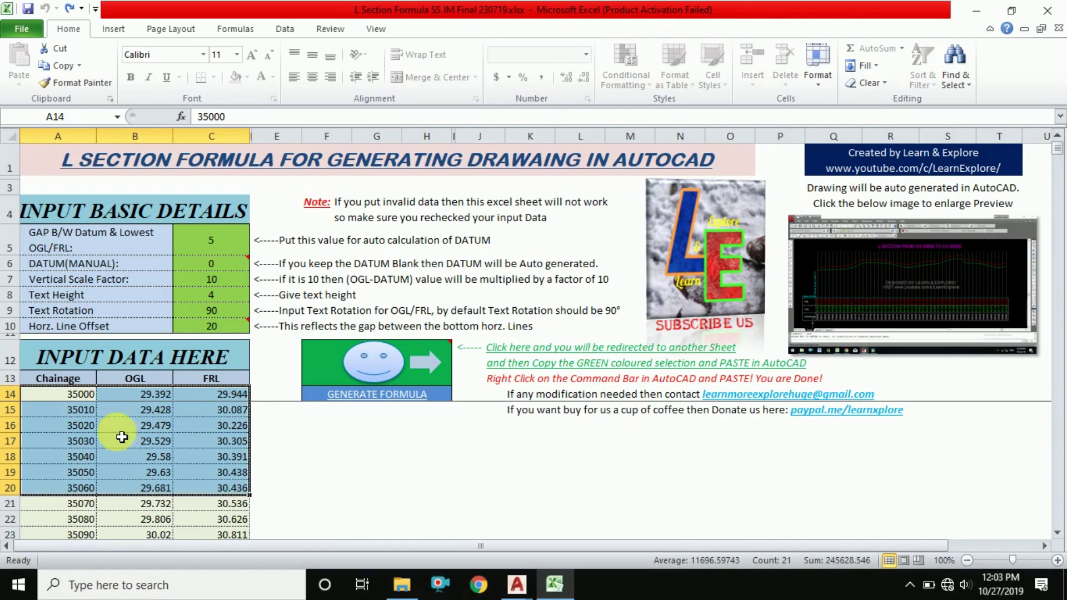
pyautogui.click(75, 394)
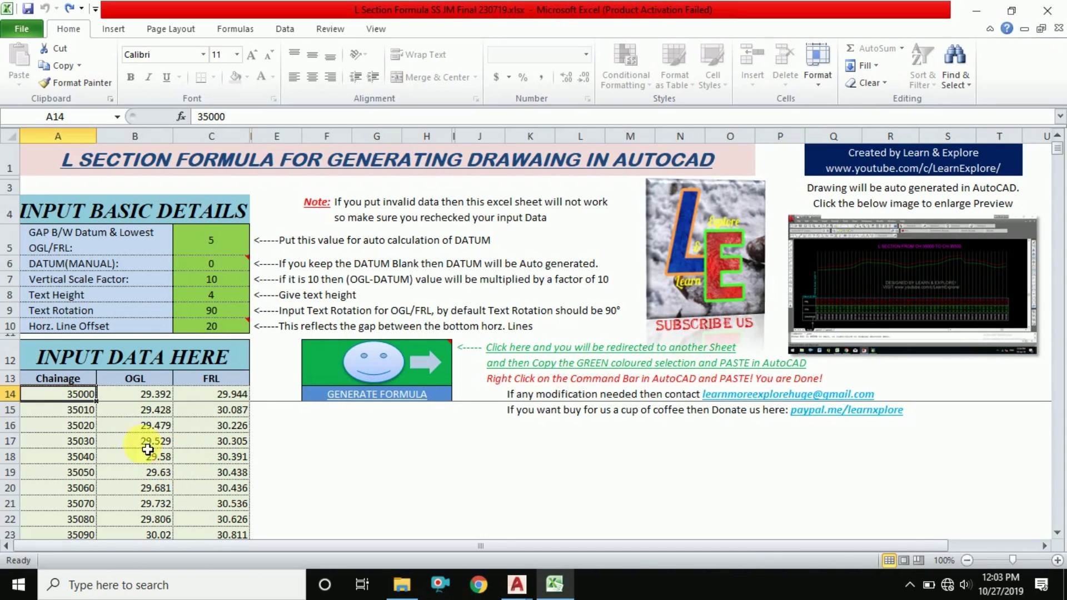
pyautogui.click(130, 425)
pyautogui.moveTo(83, 396); pyautogui.dragTo(227, 489)
# - Generate the drawing formulas with GENERATE FORMULA and copy the green command range
pyautogui.click(216, 425)
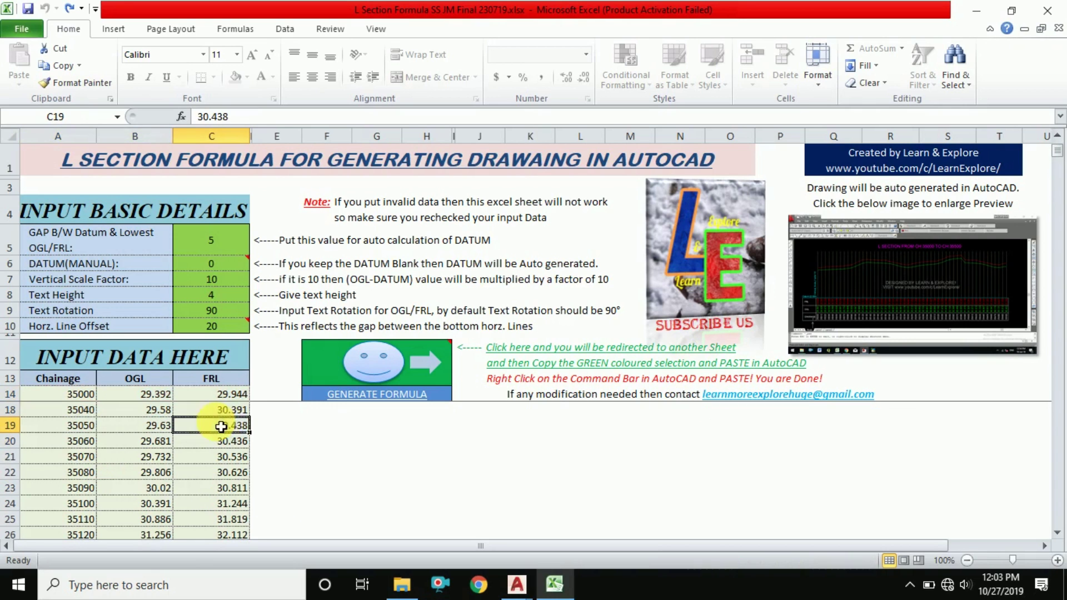
pyautogui.click(387, 374)
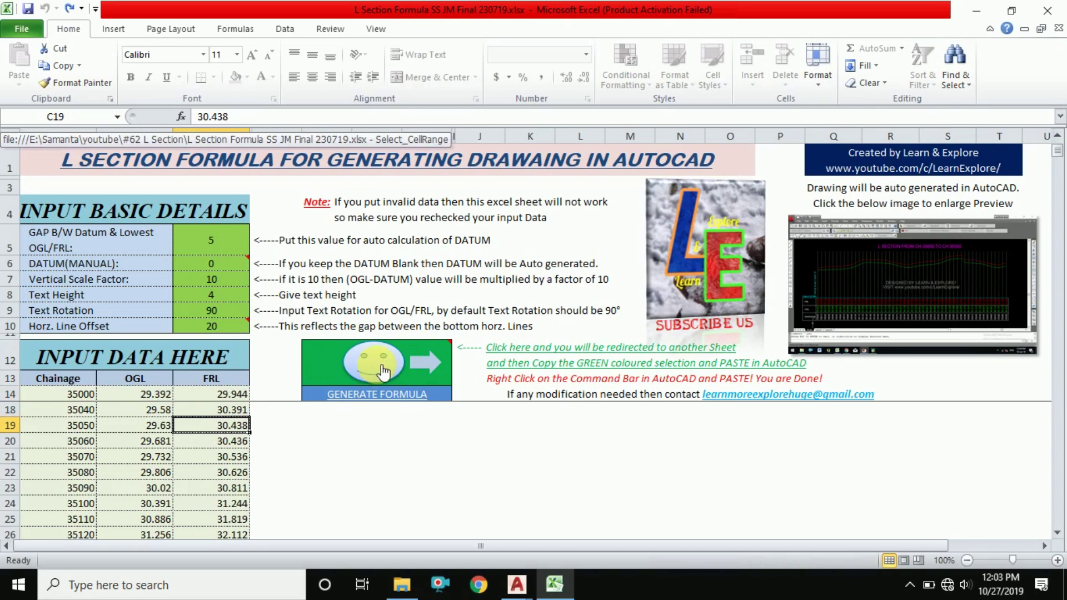
pyautogui.click(383, 371)
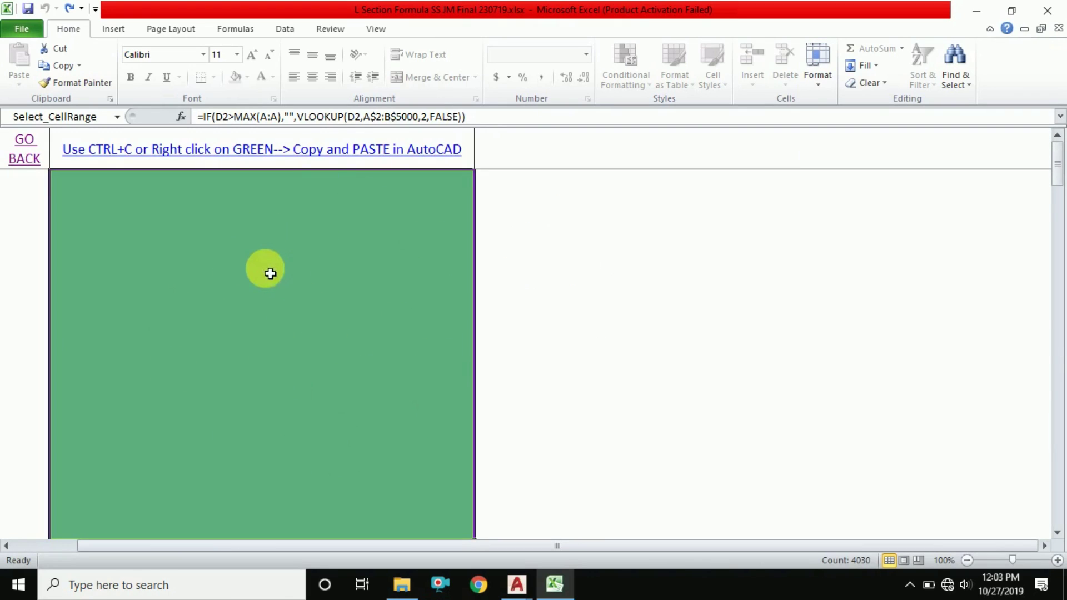
pyautogui.rightClick(266, 266)
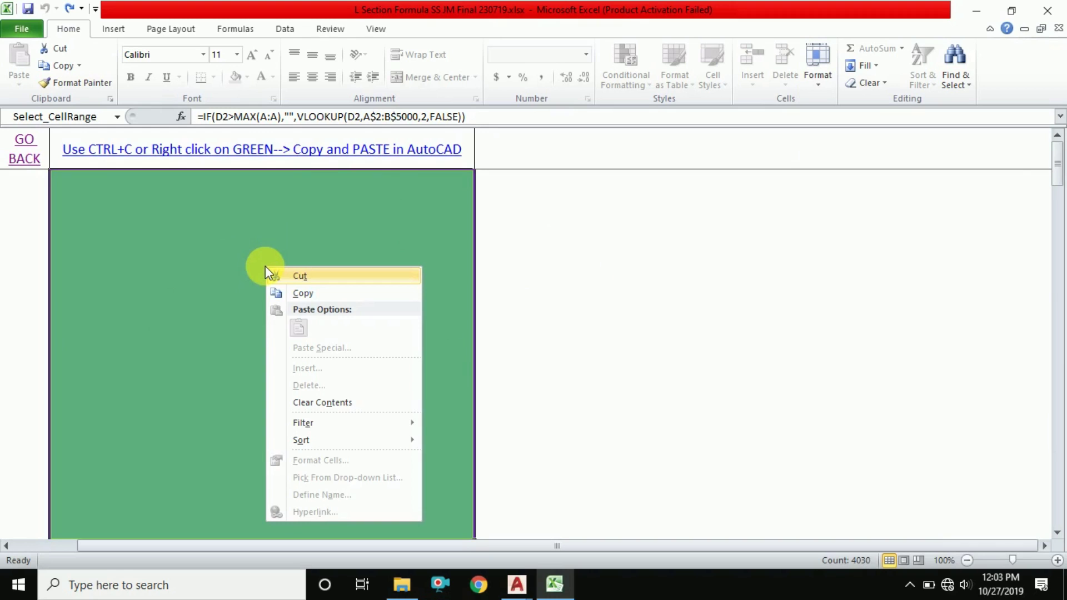
pyautogui.click(374, 292)
pyautogui.click(516, 584)
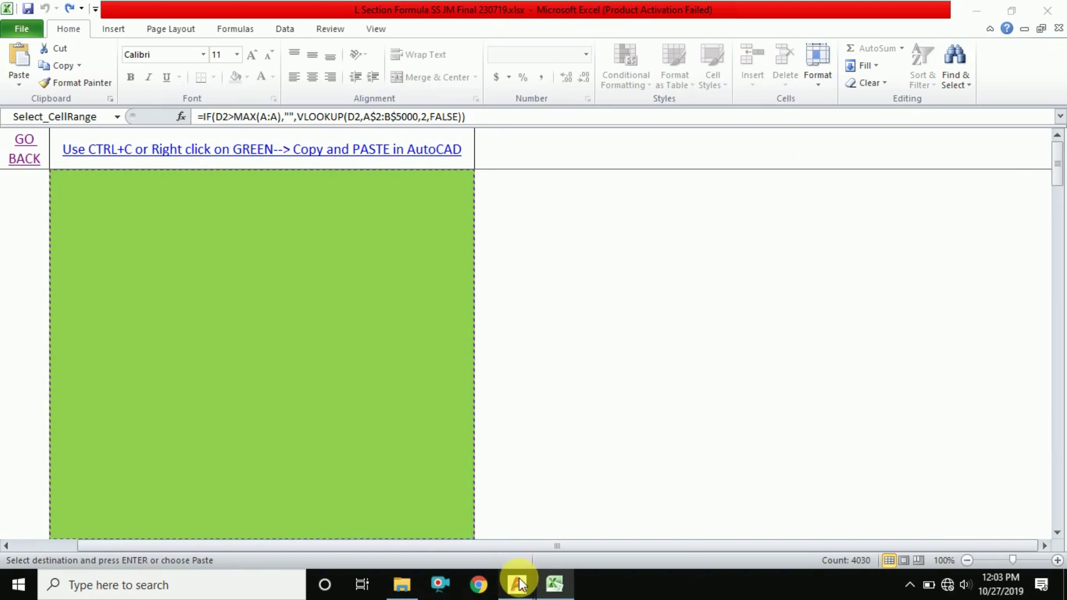
# - Paste the copied commands into Drawing1's command line to draw the L-section
pyautogui.click(456, 516)
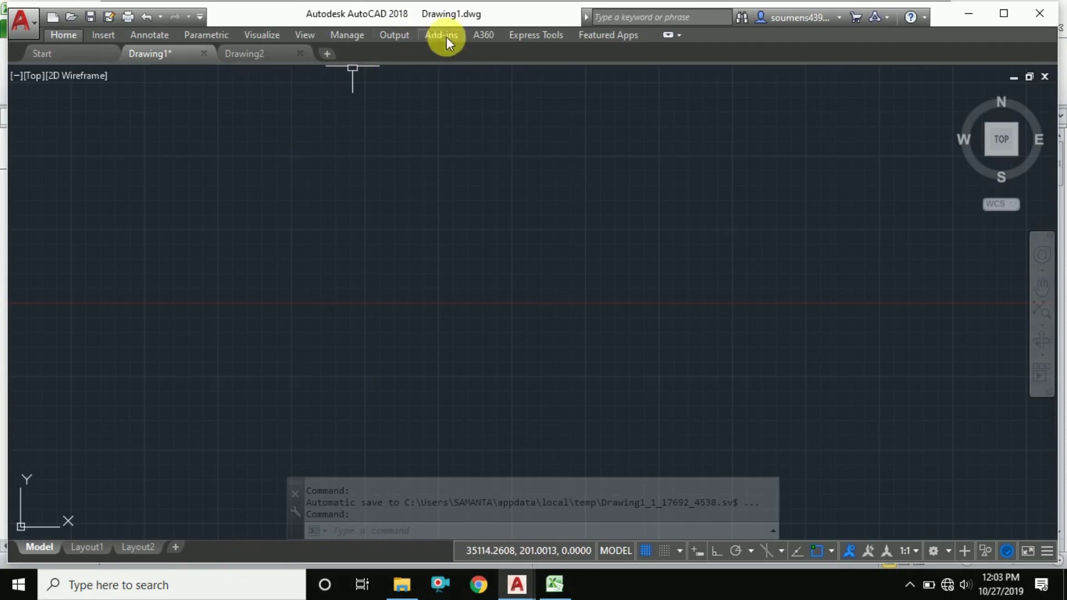
pyautogui.click(361, 533)
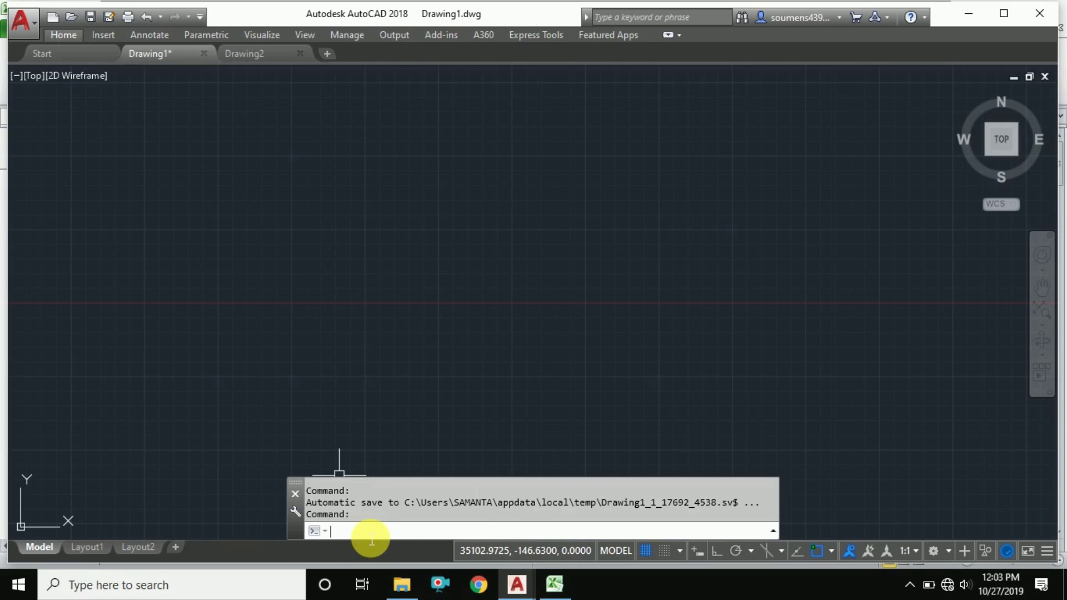
pyautogui.rightClick(369, 532)
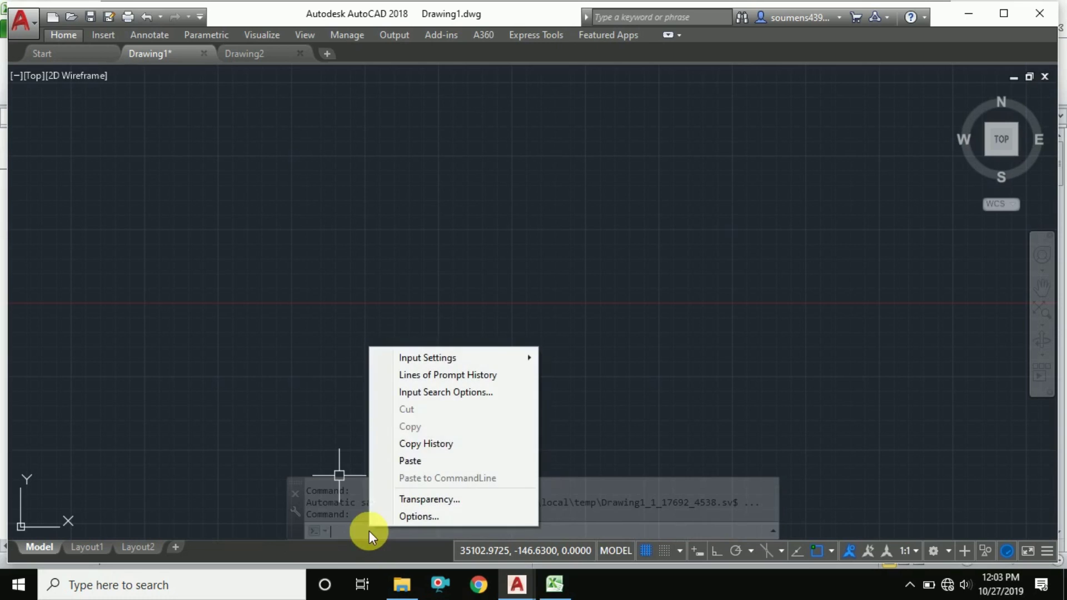
pyautogui.click(422, 466)
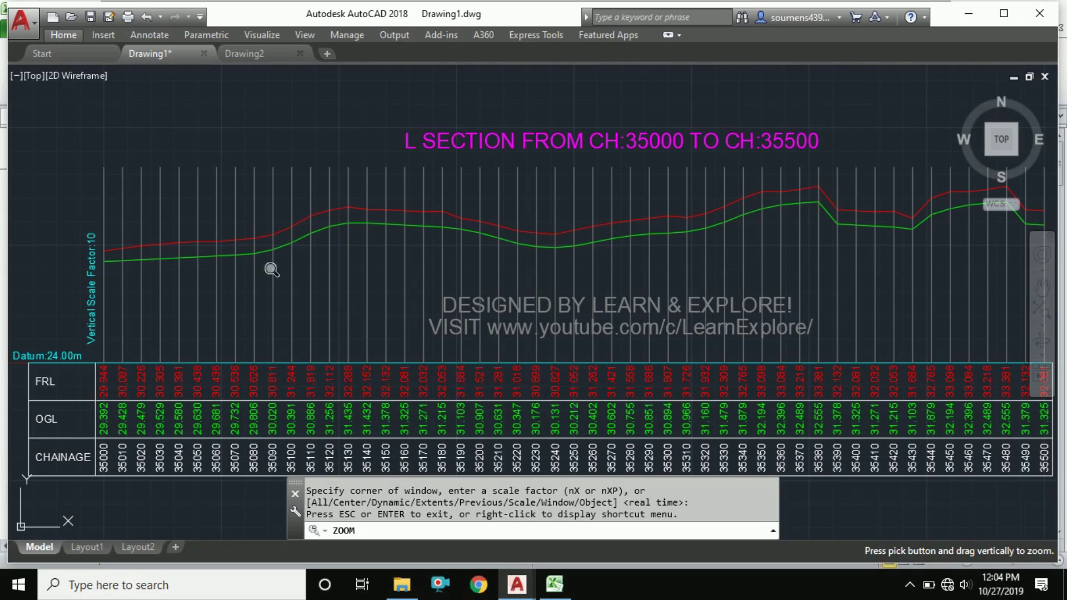
# - Zoom in and out to inspect the L-section's FRL, OGL and chainage table
pyautogui.scroll(-2, 300, 311)
pyautogui.scroll(5, 256, 359)
pyautogui.moveTo(210, 313); pyautogui.dragTo(423, 356)
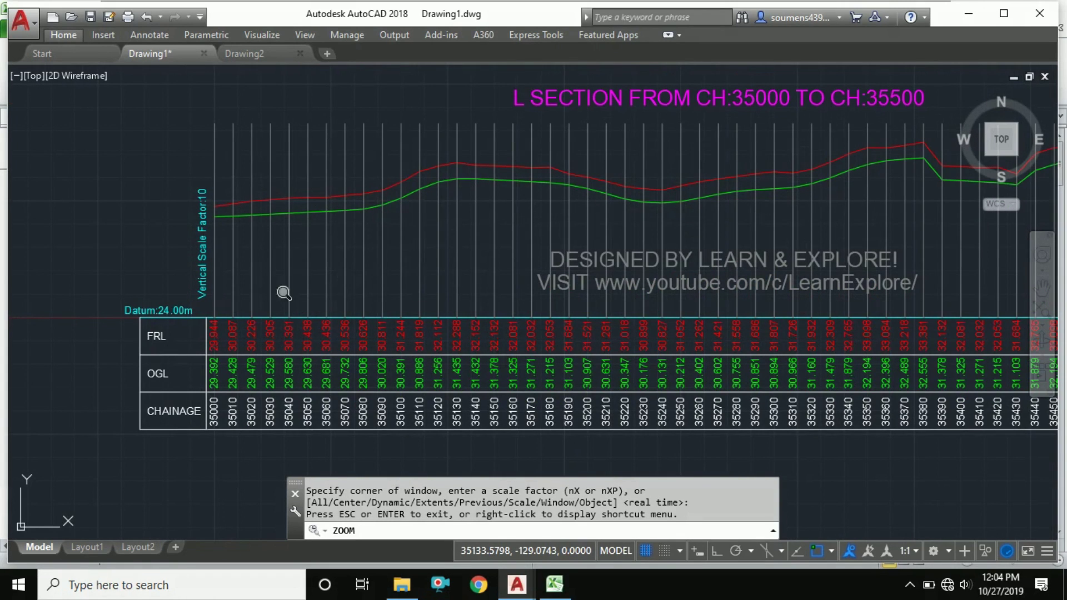
pyautogui.scroll(2, 247, 354)
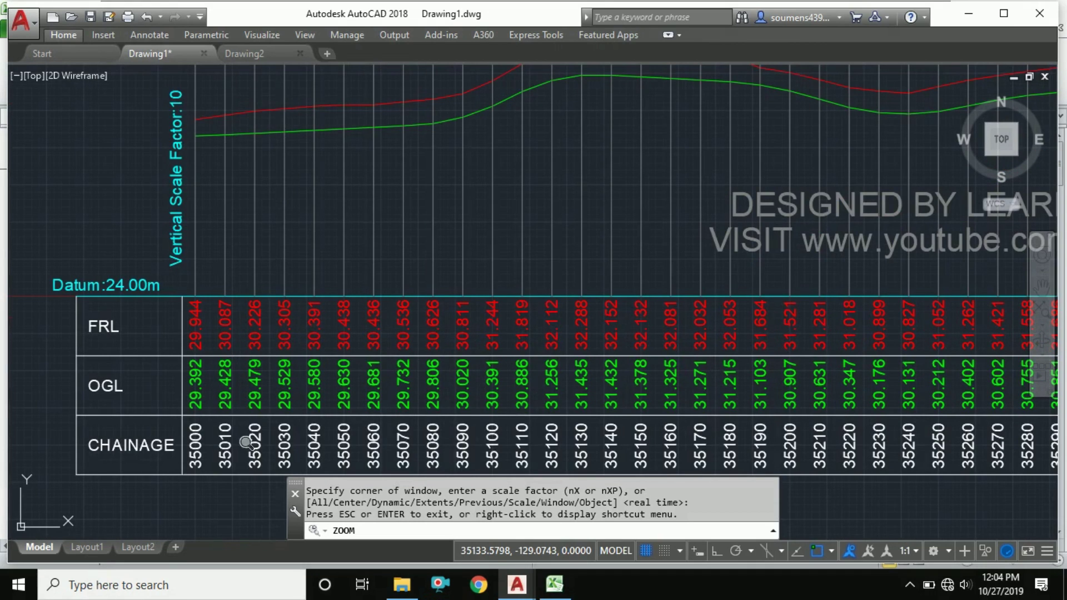
pyautogui.scroll(-2, 220, 380)
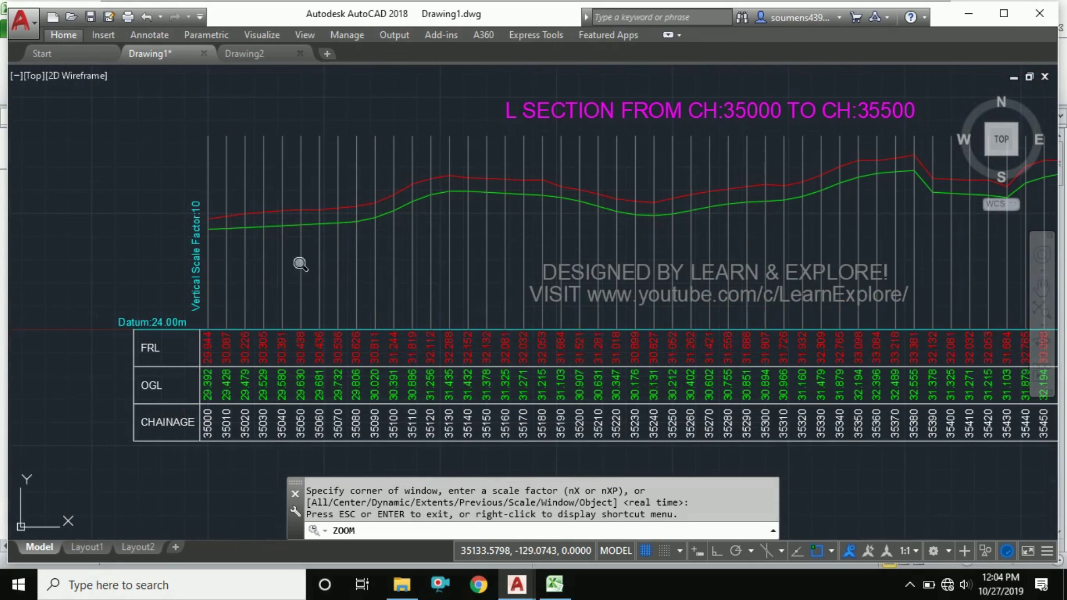
pyautogui.scroll(3, 201, 293)
pyautogui.scroll(-3, 209, 333)
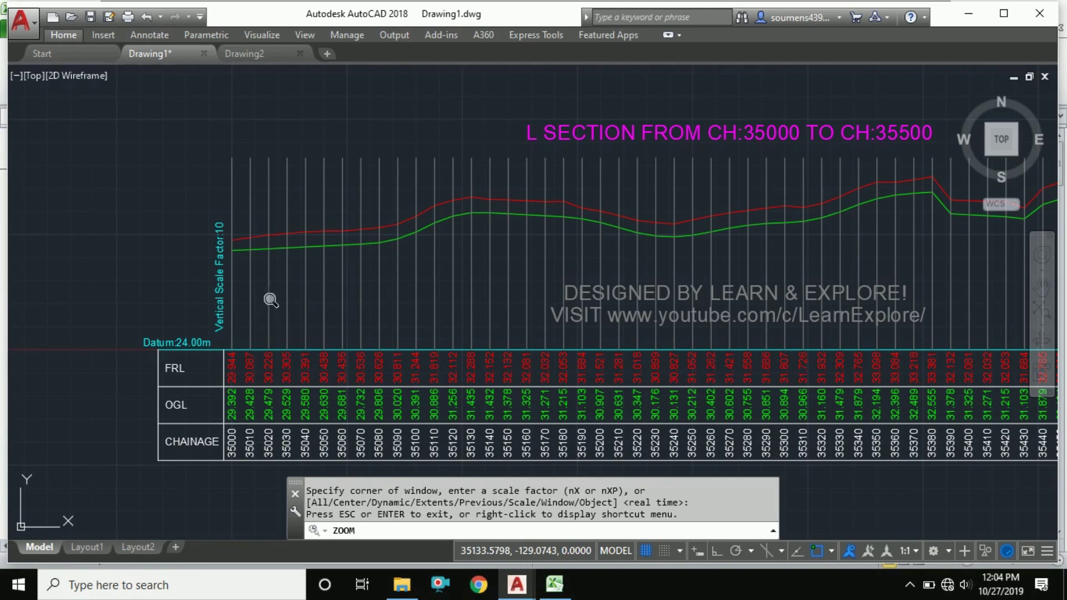
pyautogui.scroll(2, 271, 300)
pyautogui.scroll(-2, 306, 280)
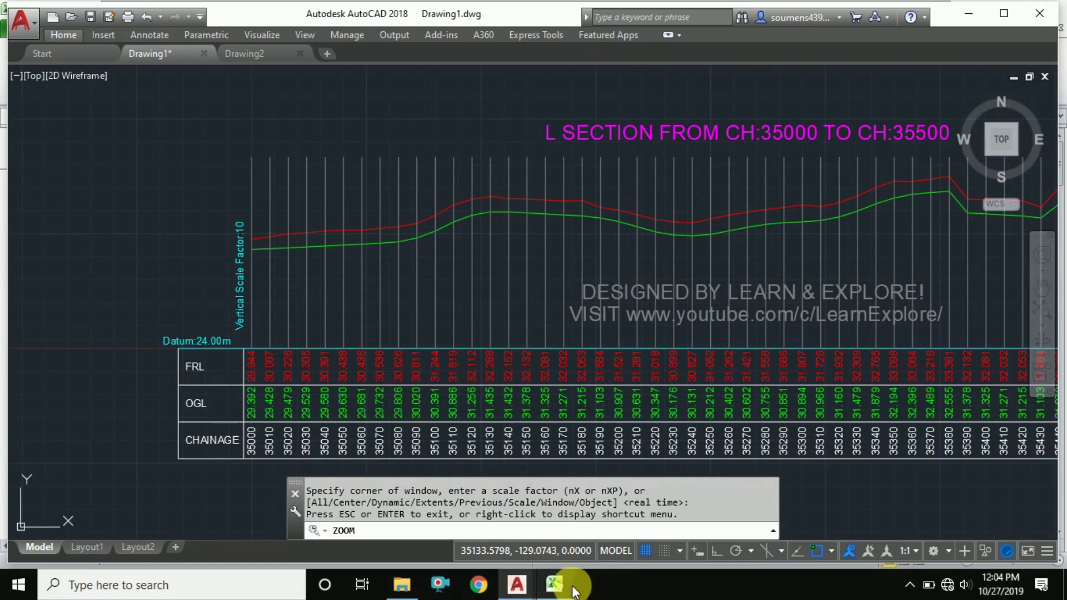
# - Return to the L Section input sheet and check the GAP B/W Datum (5) and DATUM (MANUAL) values
pyautogui.click(554, 584)
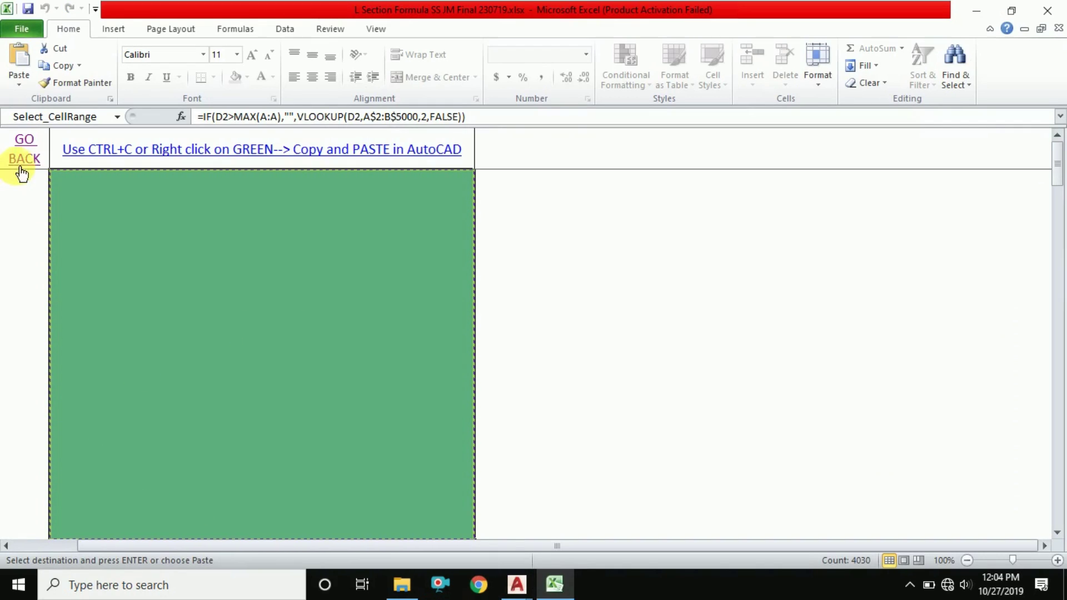
pyautogui.click(25, 149)
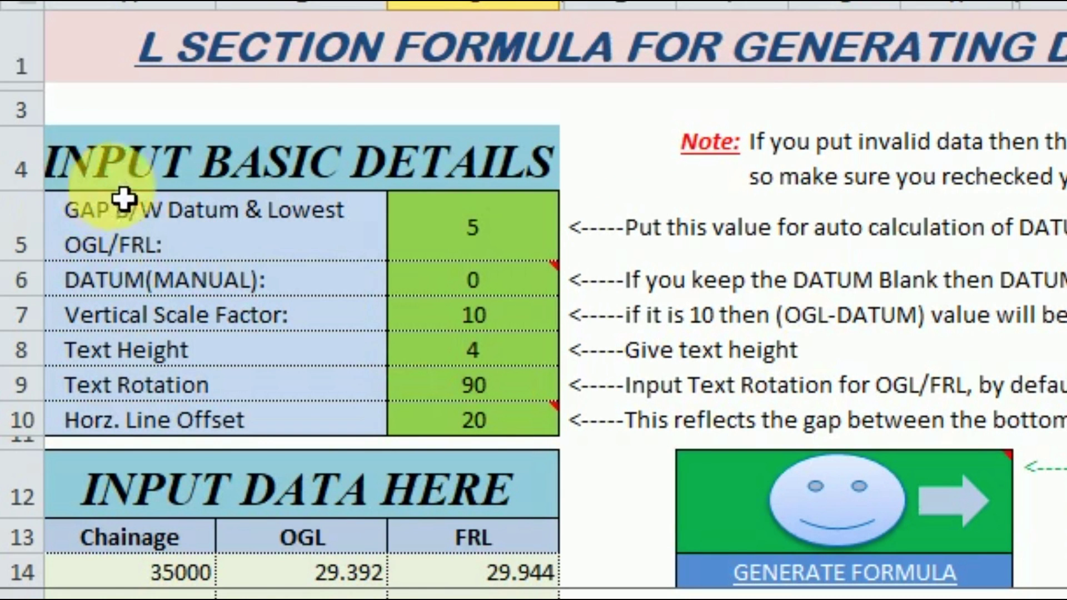
pyautogui.click(496, 246)
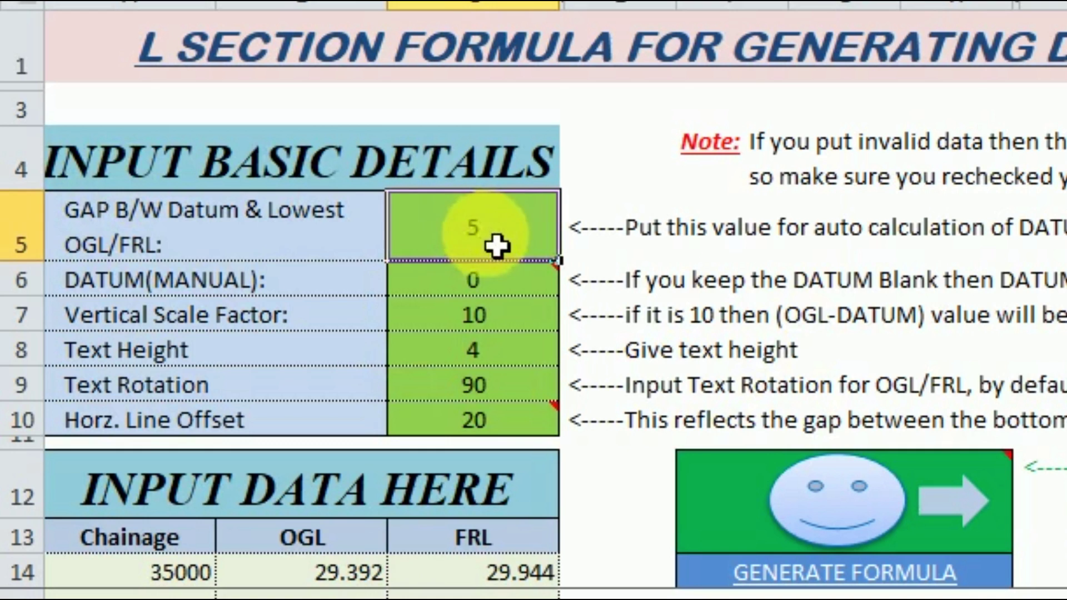
pyautogui.moveTo(497, 245); pyautogui.dragTo(453, 231)
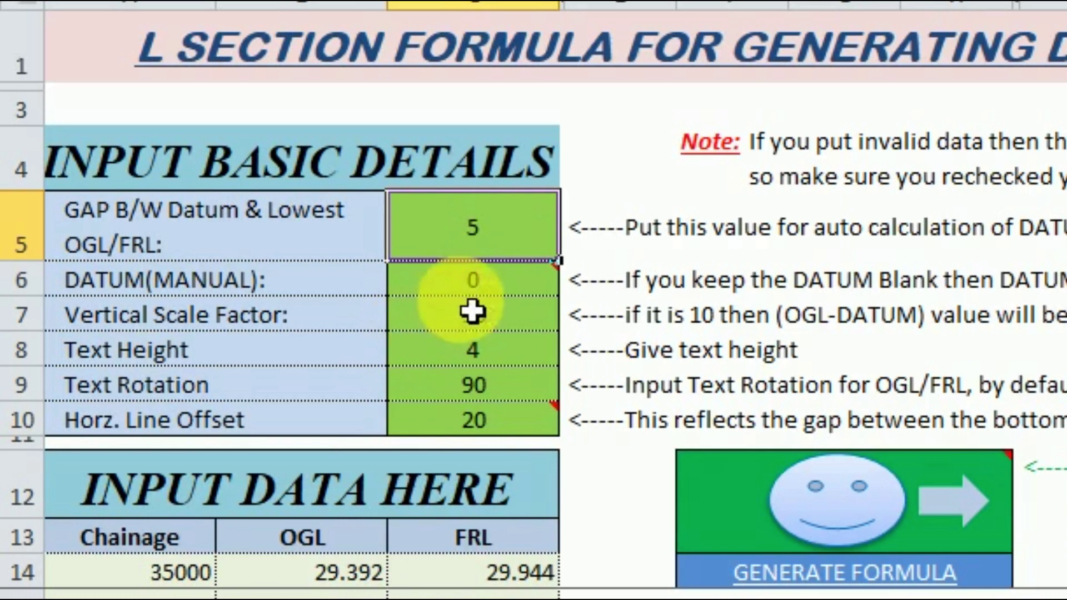
pyautogui.click(479, 286)
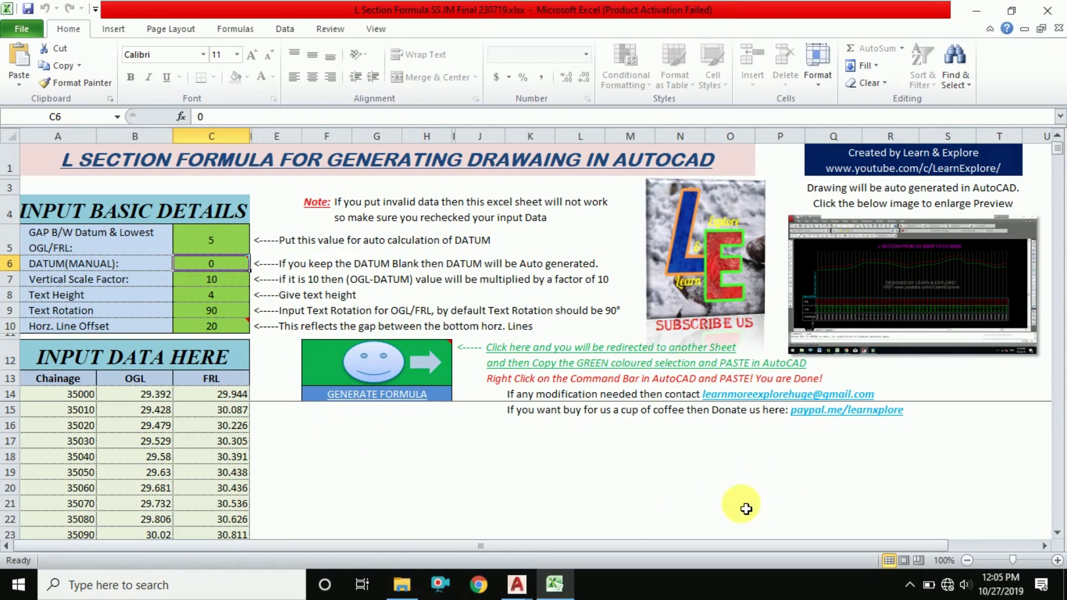
# - View the enlarged drawing preview, then go back and check the Vertical Scale Factor and DATUM values
pyautogui.click(834, 298)
pyautogui.scroll(-4, 311, 434)
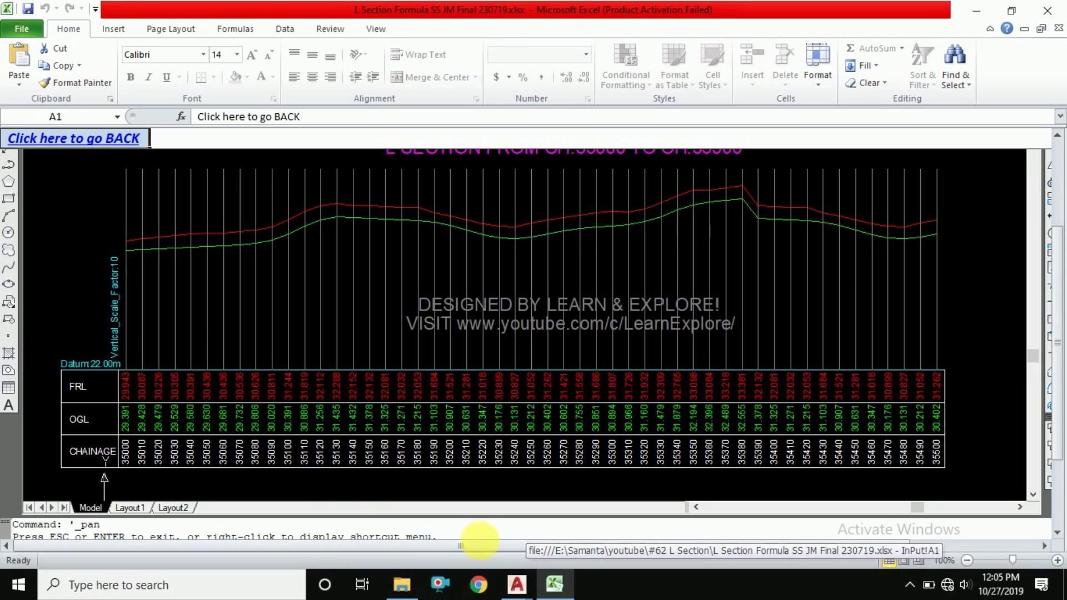
pyautogui.click(104, 140)
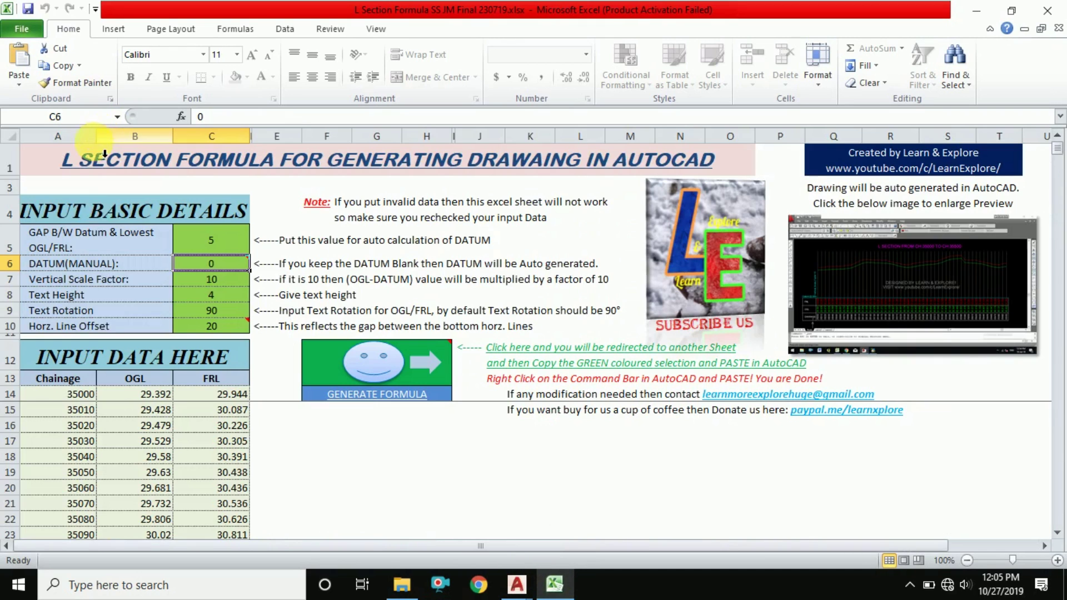
pyautogui.click(218, 279)
pyautogui.click(213, 263)
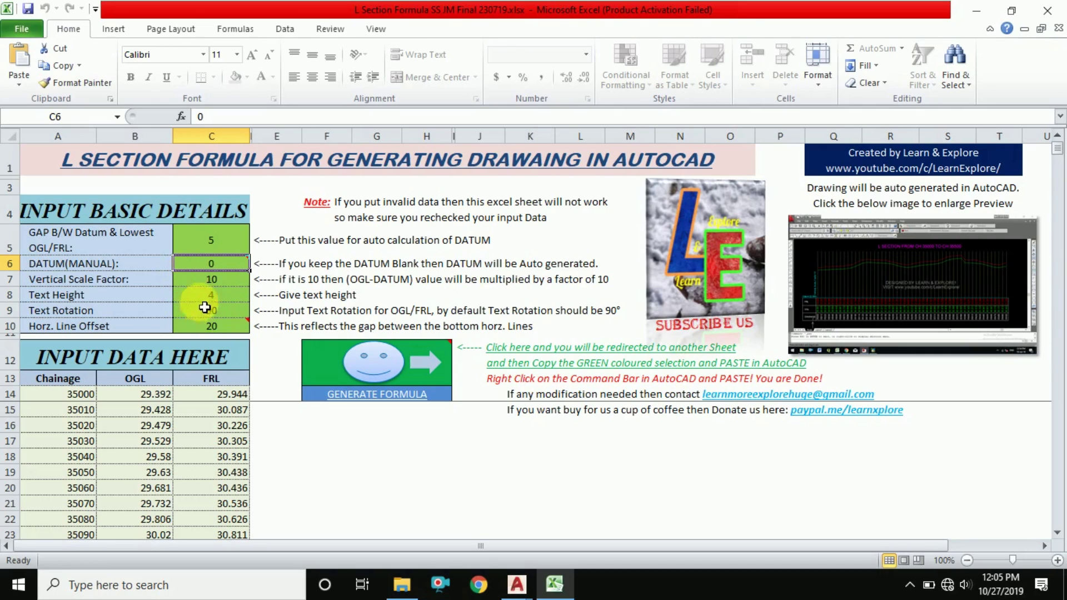
pyautogui.click(221, 278)
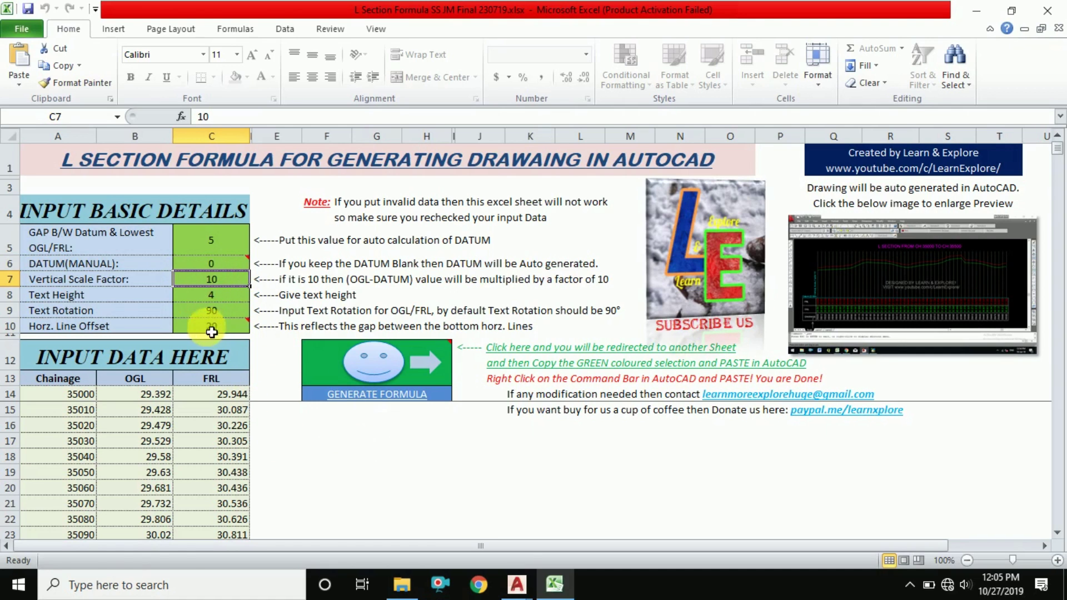
pyautogui.click(517, 585)
pyautogui.click(554, 591)
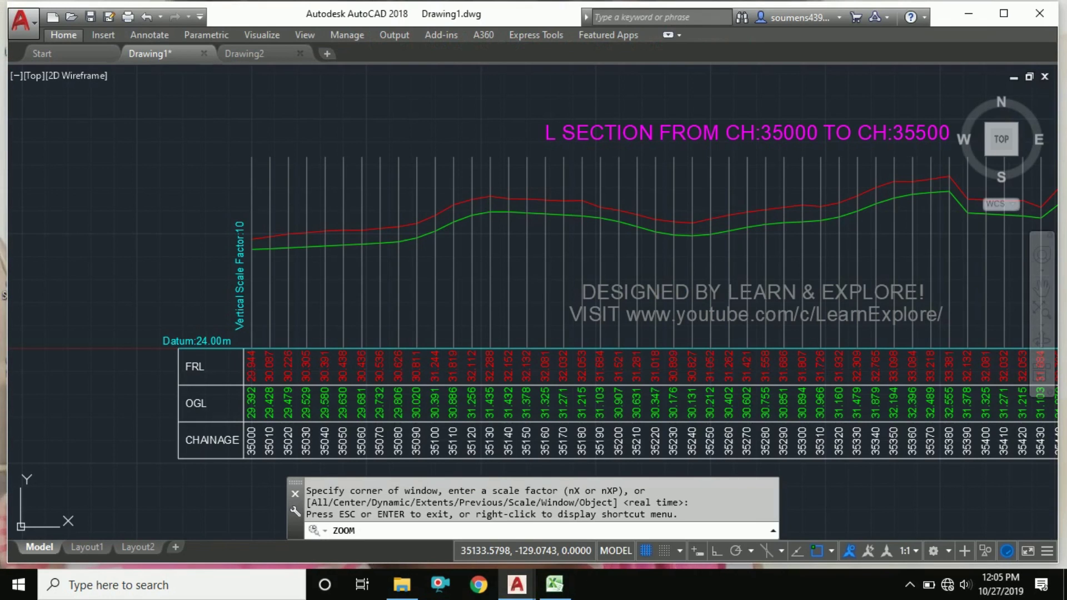
pyautogui.scroll(4, 303, 322)
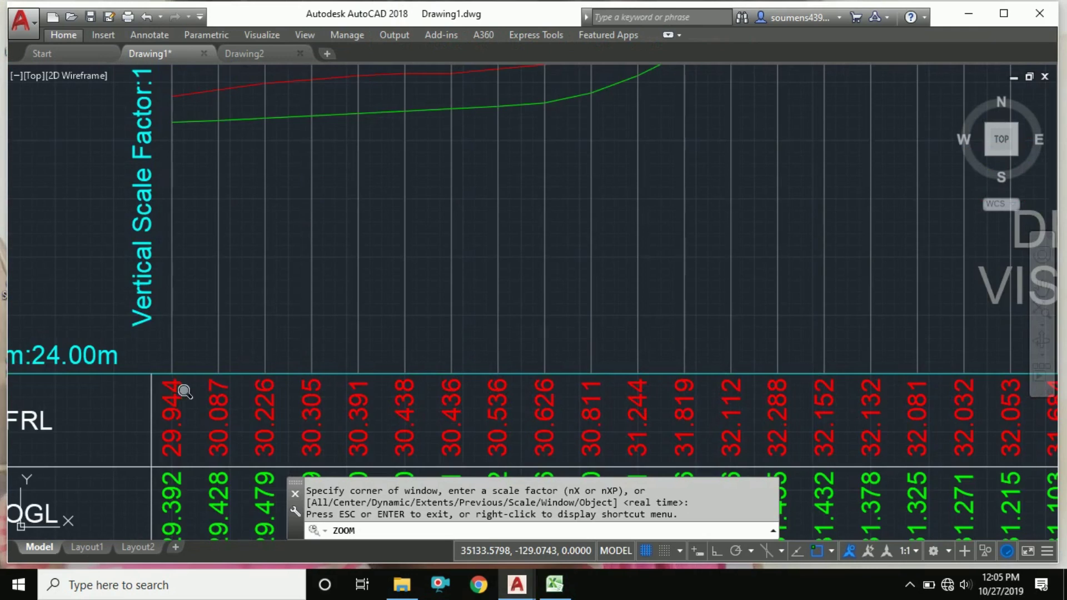
pyautogui.scroll(-1, 194, 384)
pyautogui.scroll(1, 216, 394)
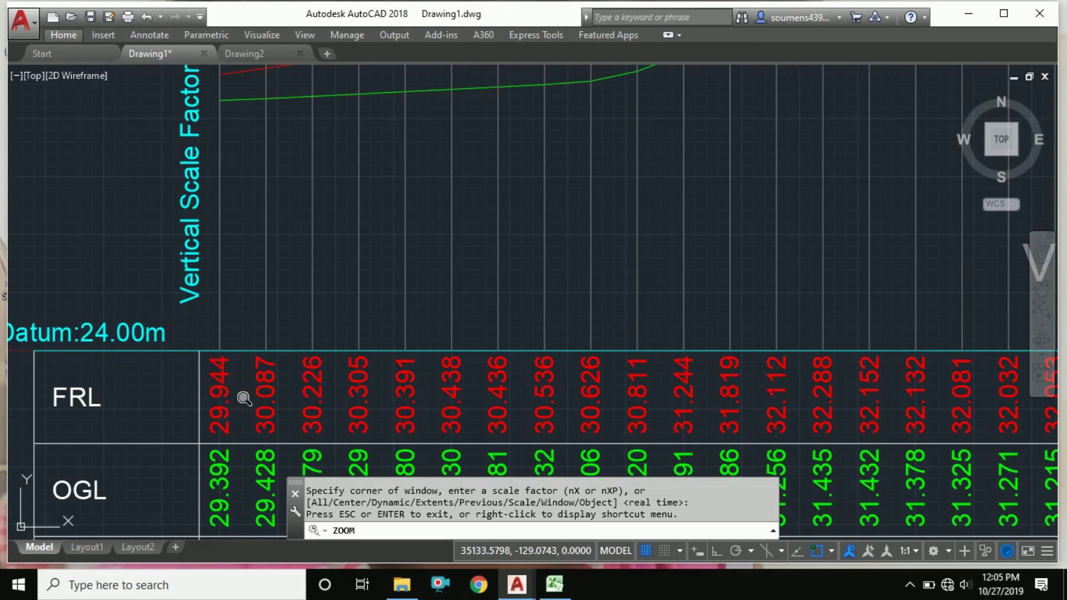
pyautogui.scroll(-2, 244, 398)
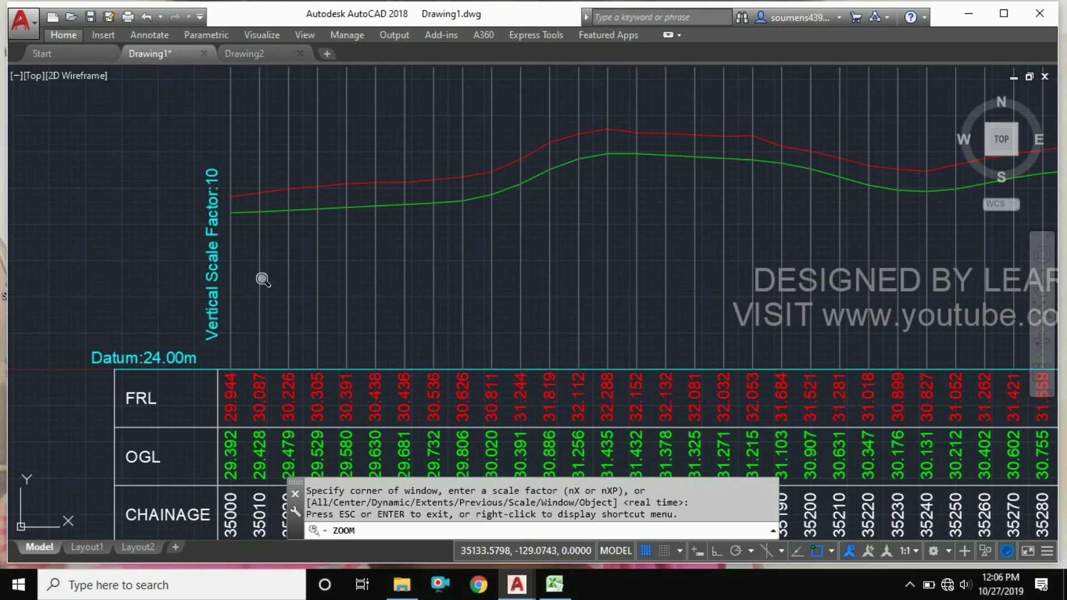
pyautogui.scroll(-5, 267, 332)
pyautogui.scroll(7, 294, 289)
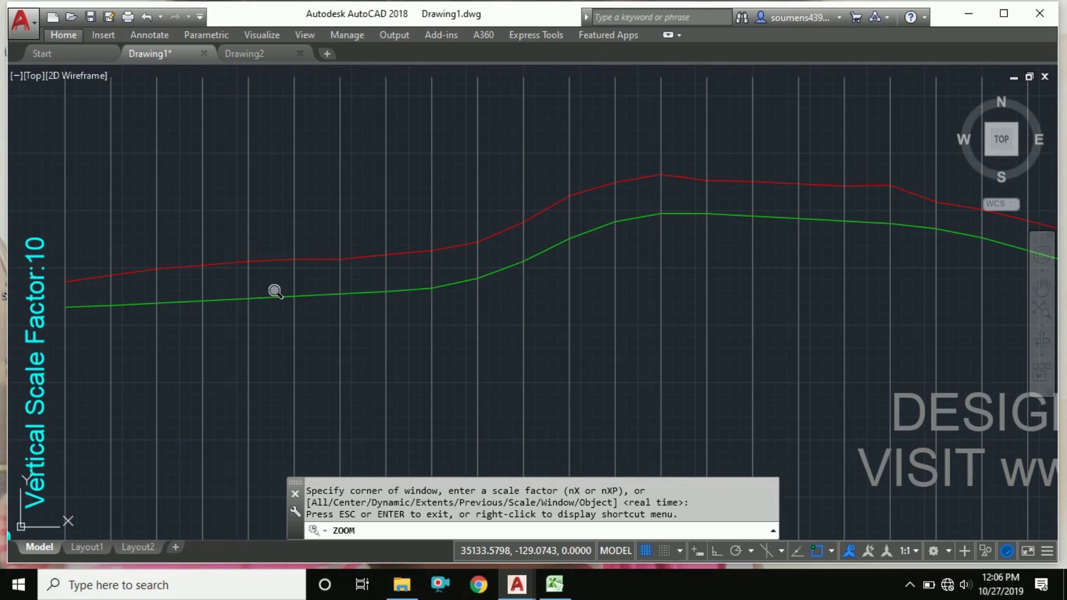
pyautogui.scroll(-2, 432, 279)
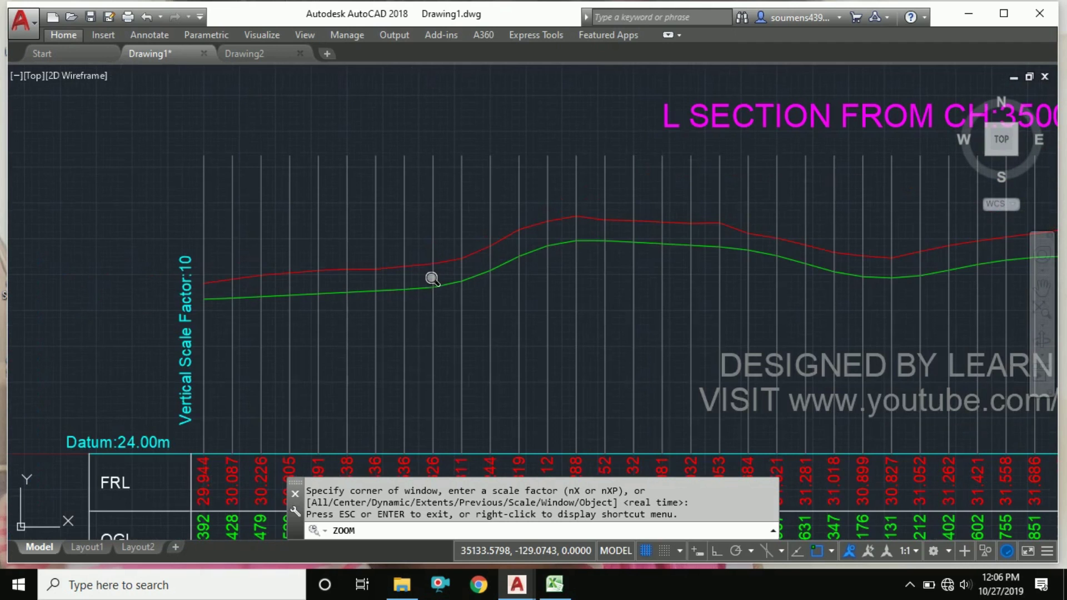
pyautogui.scroll(-2, 553, 284)
pyautogui.scroll(4, 789, 264)
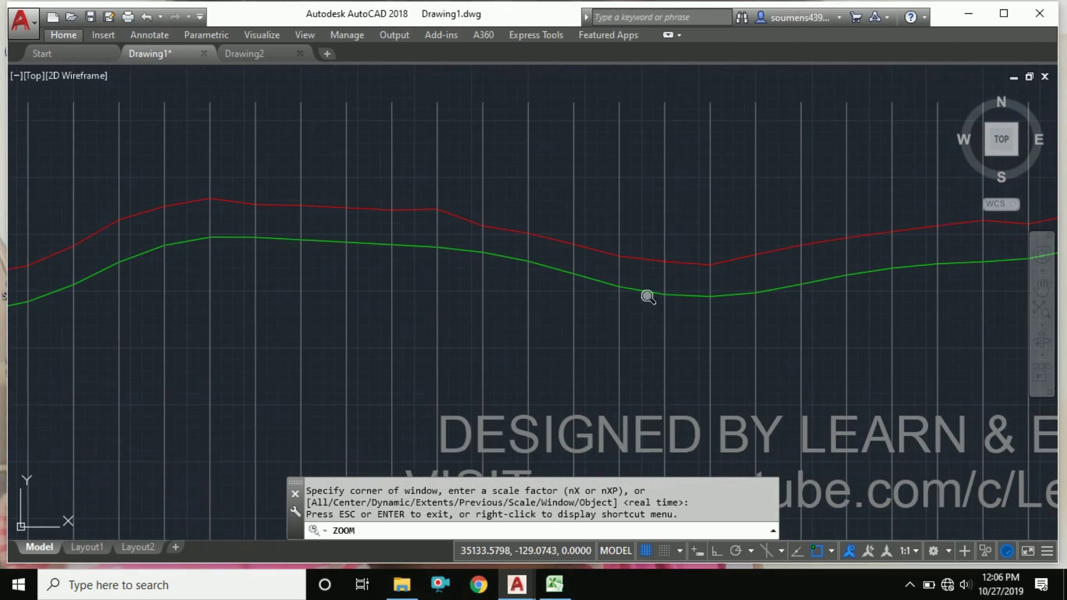
pyautogui.scroll(-4, 616, 327)
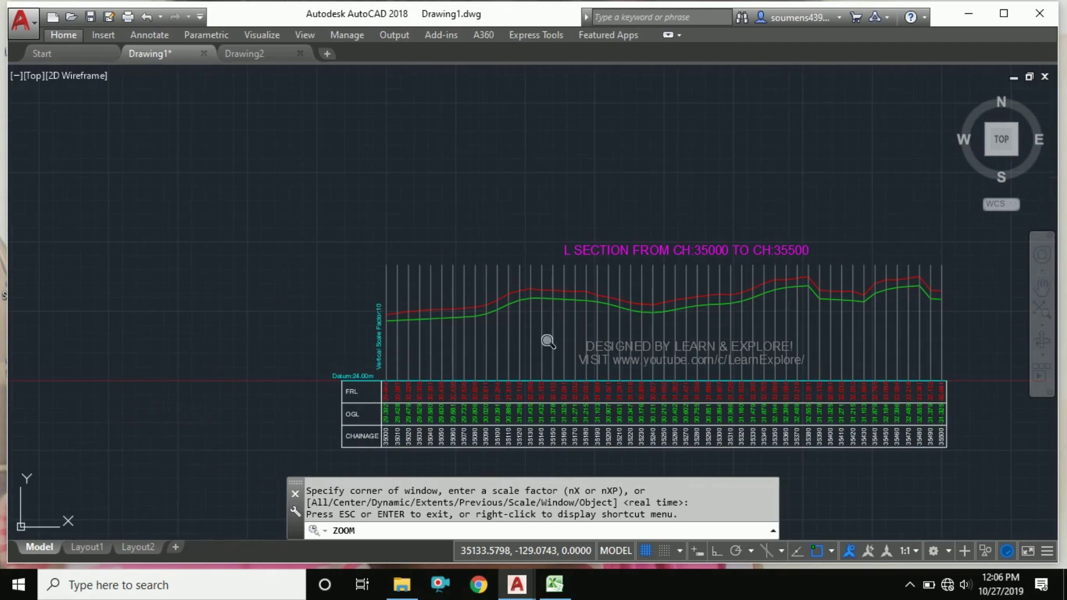
# - Change the Text Height value from 4 to 6 on the input sheet
pyautogui.click(554, 583)
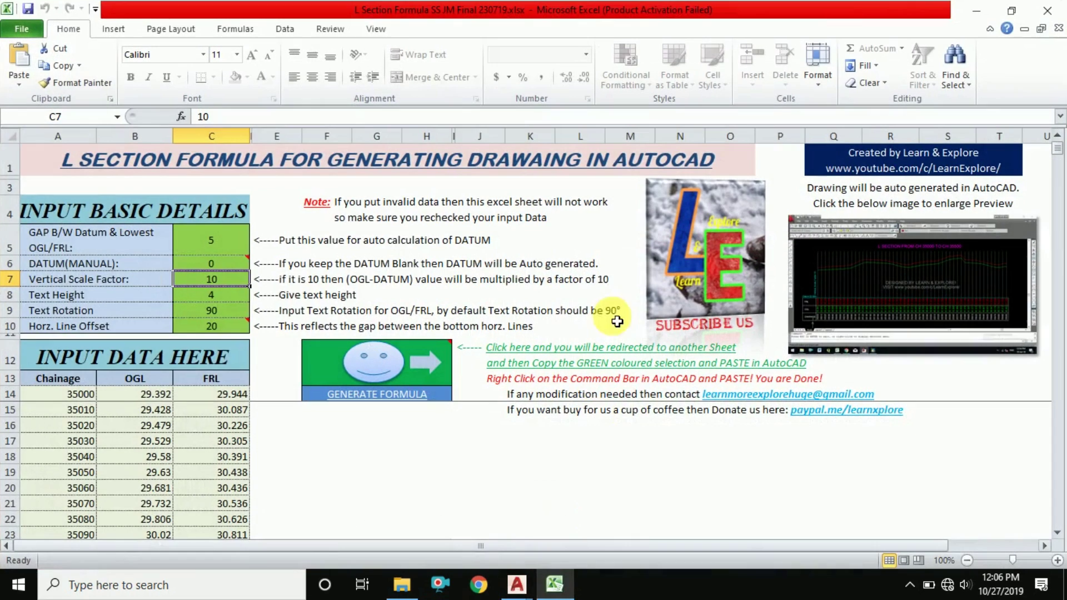
pyautogui.click(211, 295)
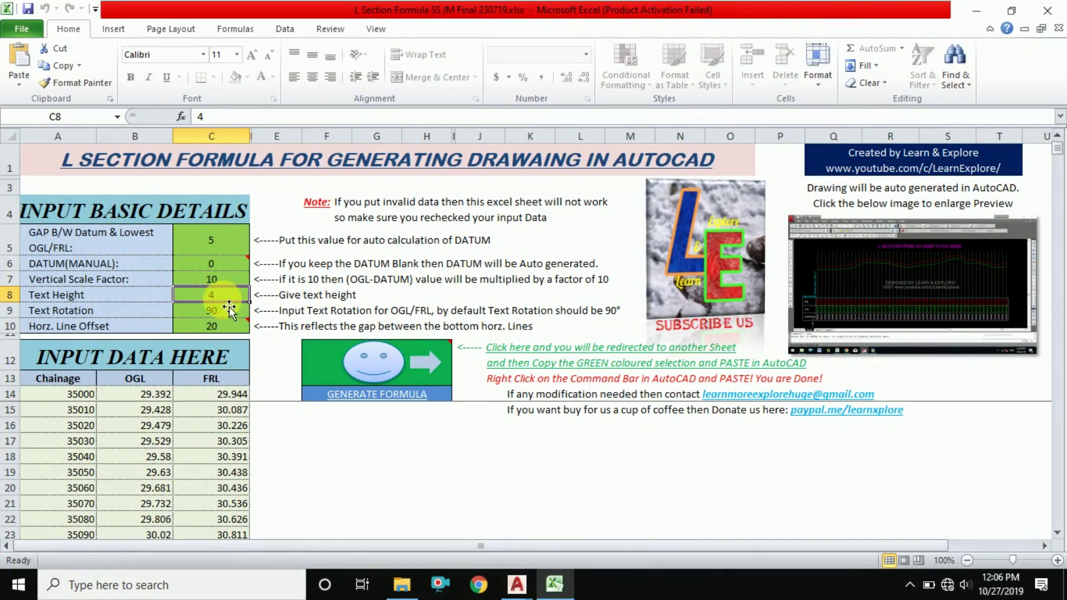
pyautogui.click(214, 329)
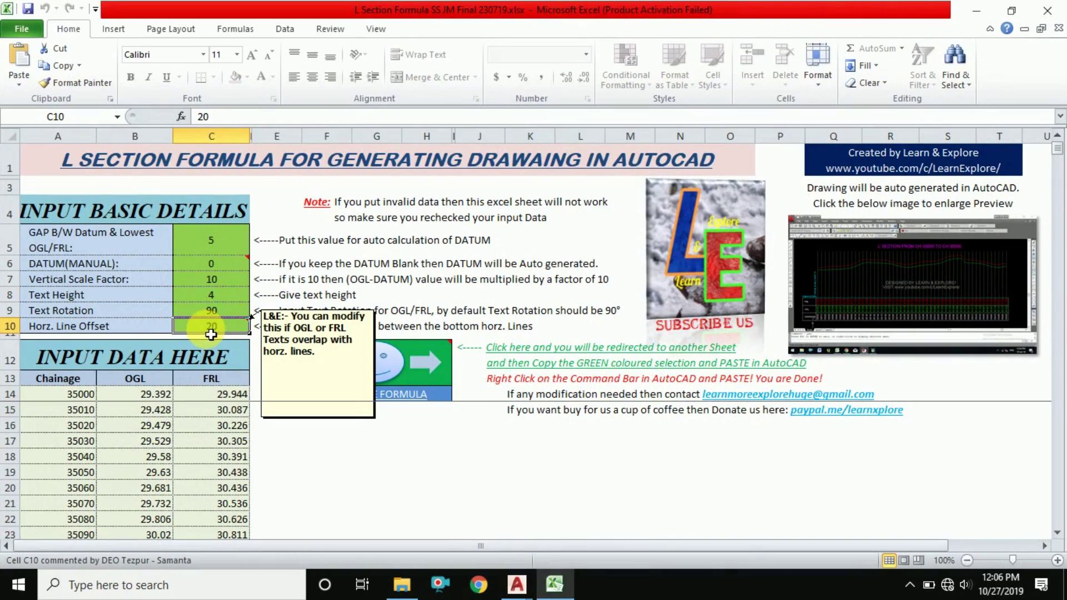
pyautogui.click(218, 296)
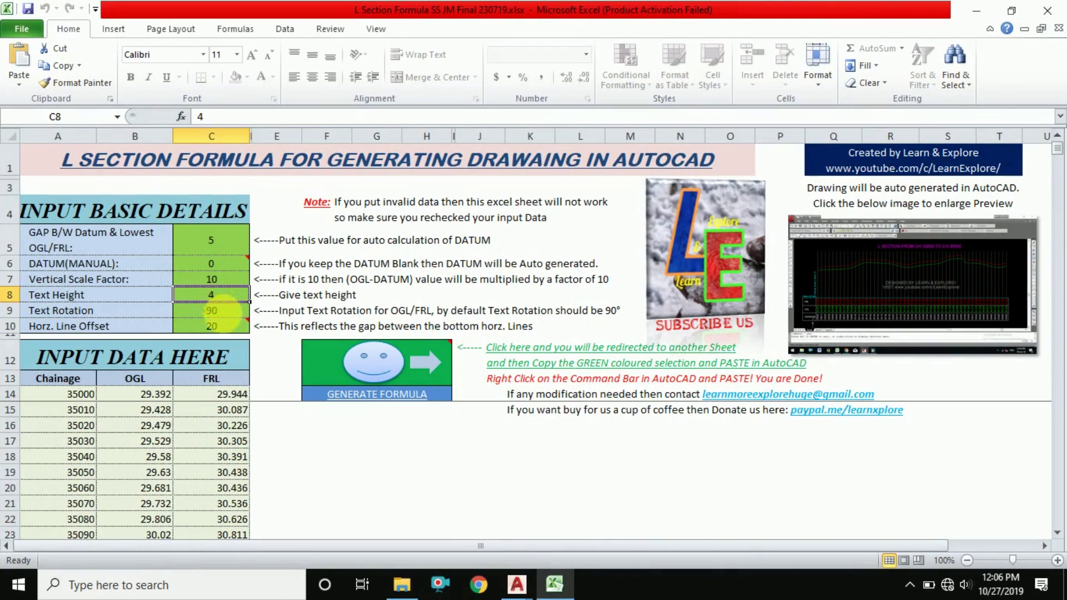
pyautogui.write('6')
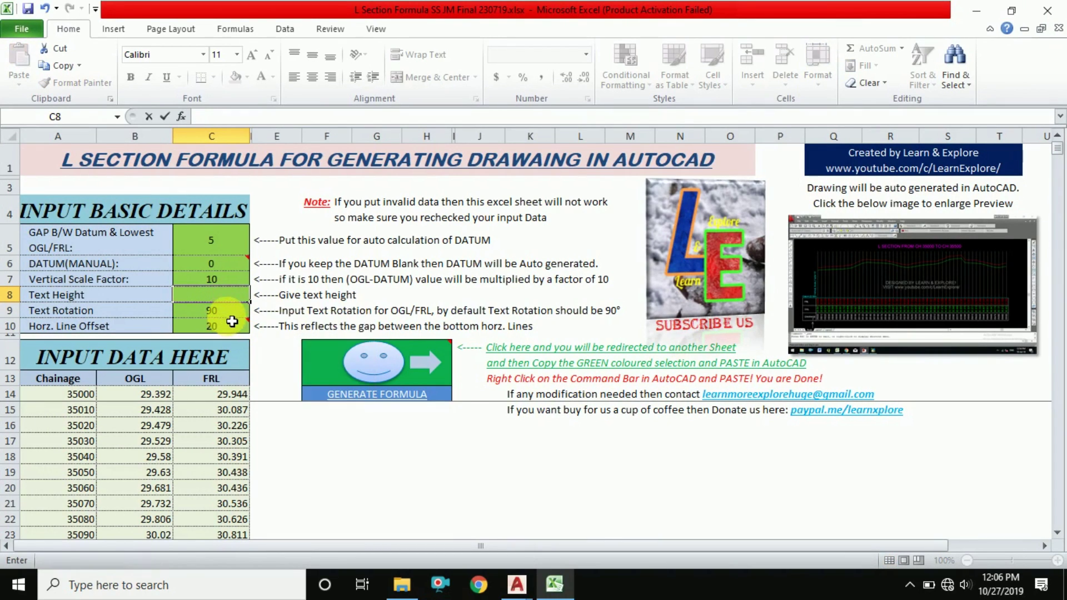
pyautogui.press('Return')
pyautogui.click(212, 299)
# - Regenerate the formula output and copy the green output range
pyautogui.click(382, 379)
pyautogui.rightClick(236, 281)
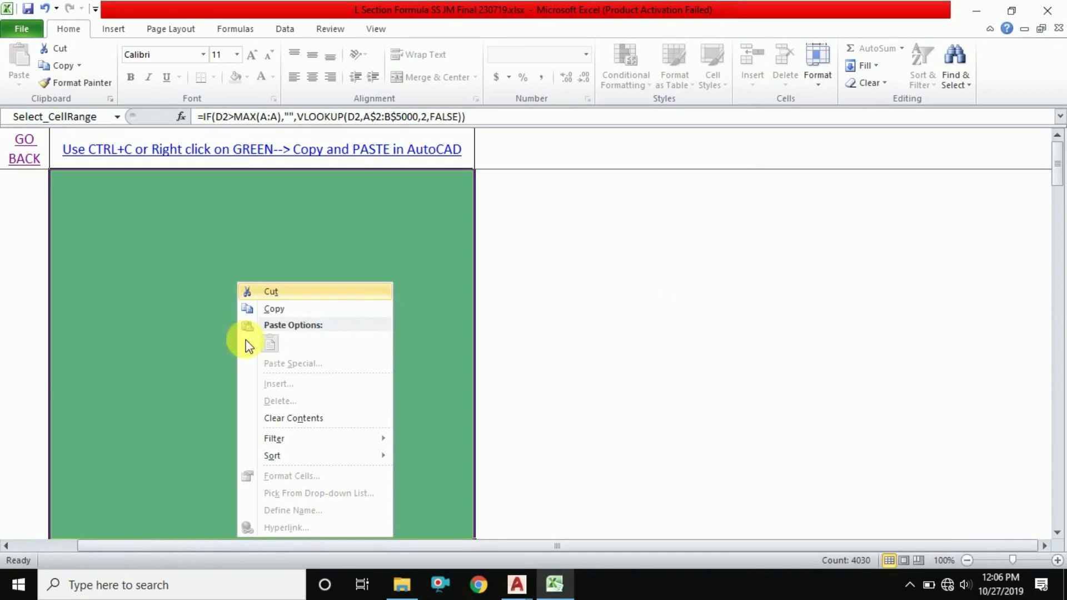
pyautogui.click(308, 308)
pyautogui.click(517, 584)
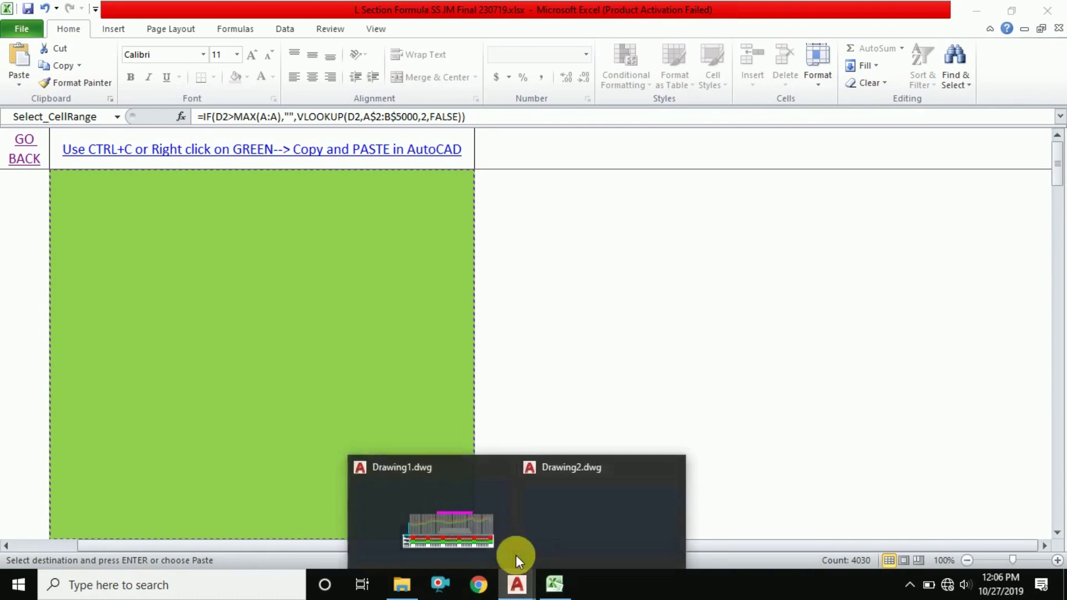
# - Close the empty Drawing2 and return to Drawing1
pyautogui.click(482, 519)
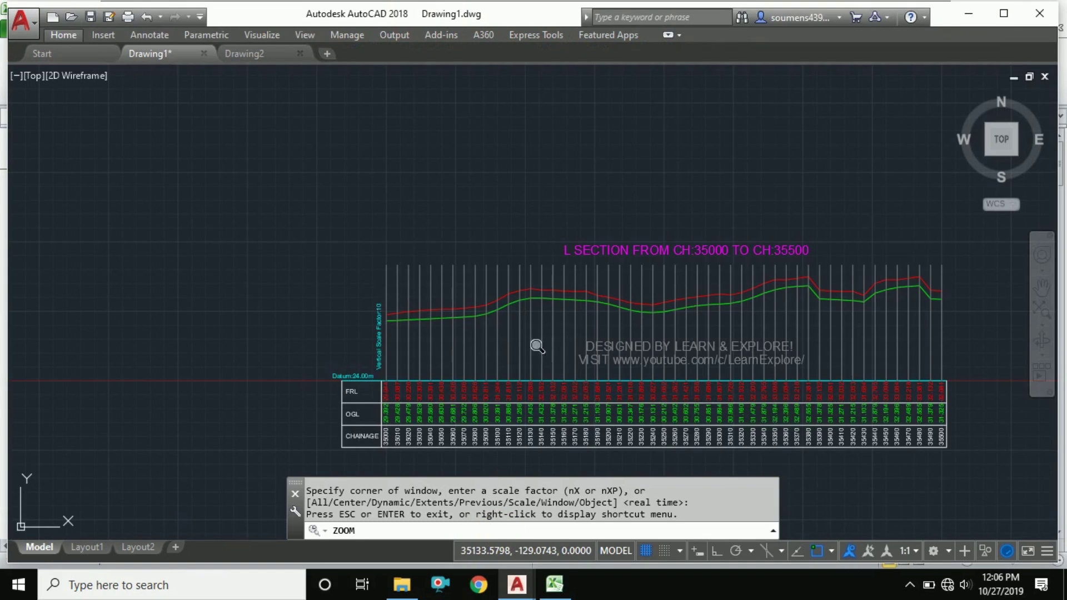
pyautogui.scroll(-5, 474, 312)
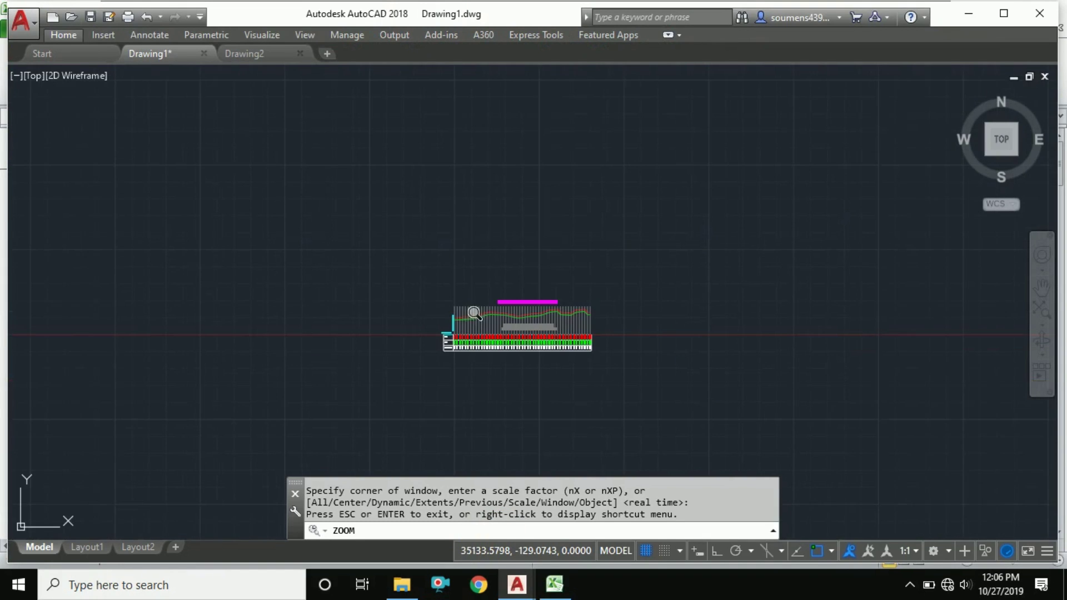
pyautogui.click(294, 53)
pyautogui.click(300, 53)
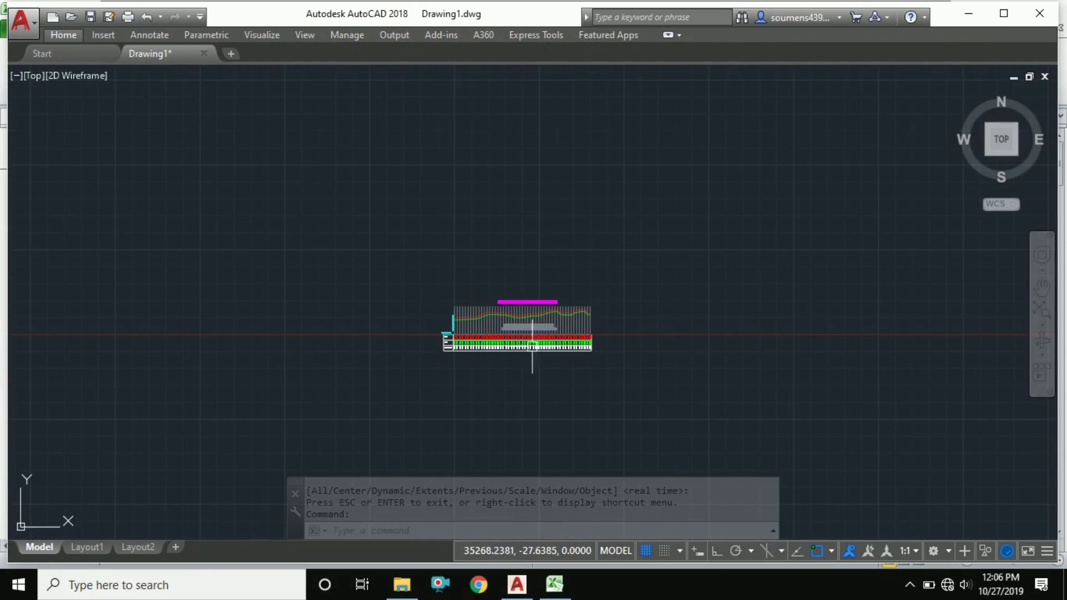
pyautogui.scroll(3, 639, 356)
# - Move the existing L-section to the left with M and bring up the command-line paste menu
pyautogui.click(661, 342)
pyautogui.click(172, 138)
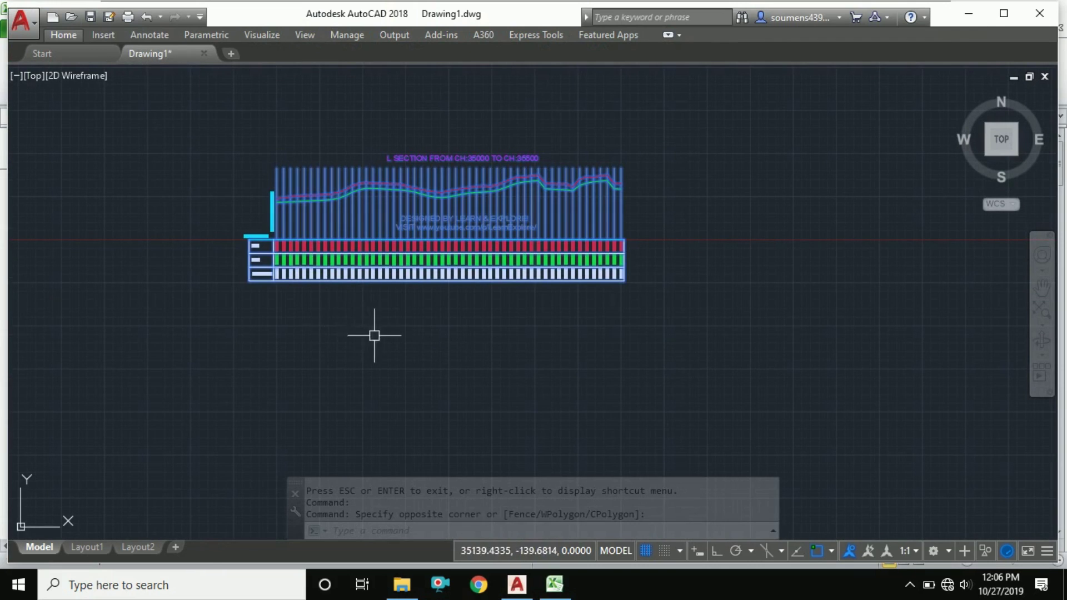
pyautogui.write('m')
pyautogui.press('Return')
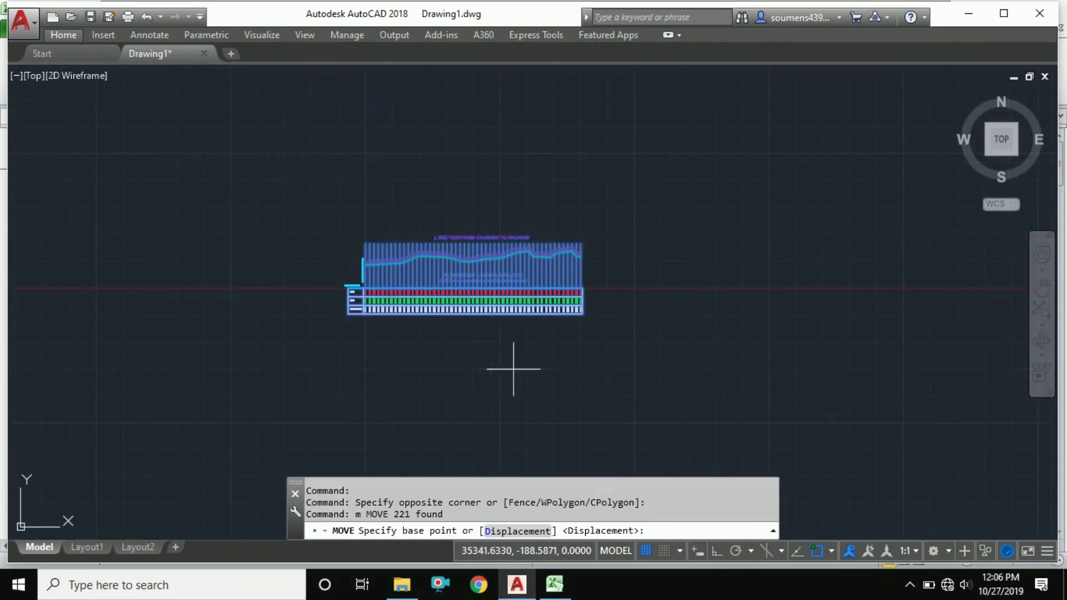
pyautogui.scroll(-2, 661, 358)
pyautogui.click(666, 356)
pyautogui.click(389, 356)
pyautogui.click(525, 510)
pyautogui.click(496, 531)
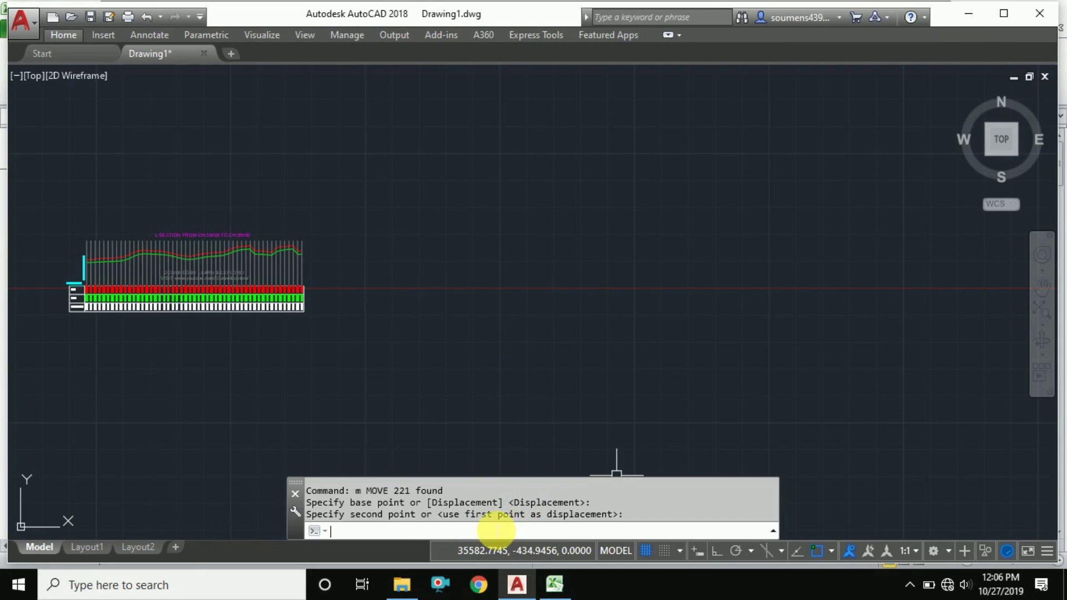
pyautogui.rightClick(508, 530)
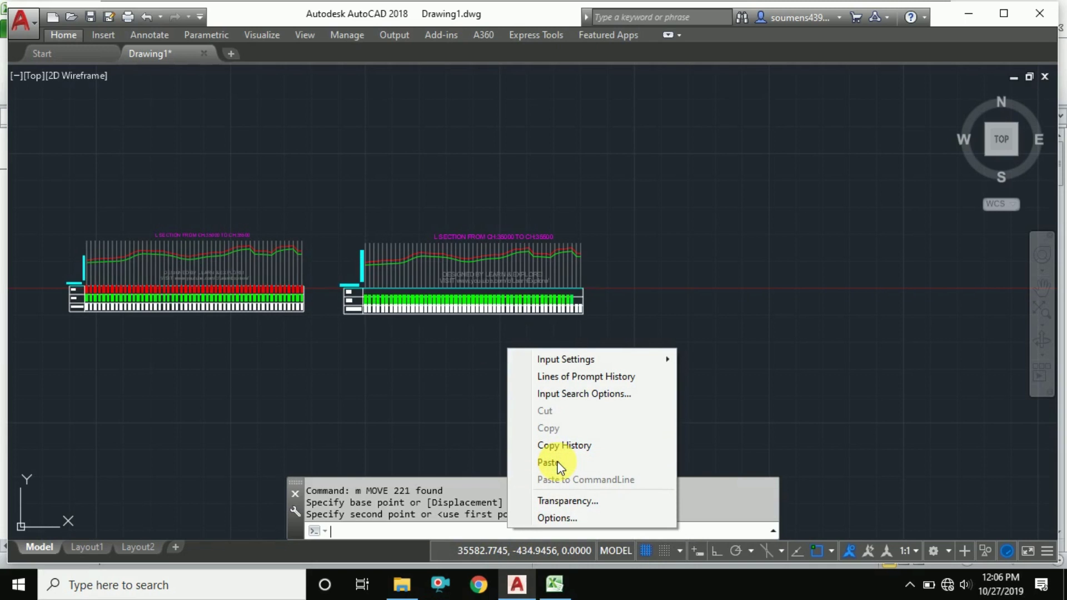
# - Zoom in with Z to inspect the new table's FRL, OGL and chainage values
pyautogui.scroll(3, 543, 417)
pyautogui.write('z')
pyautogui.press('Return')
pyautogui.press('Return')
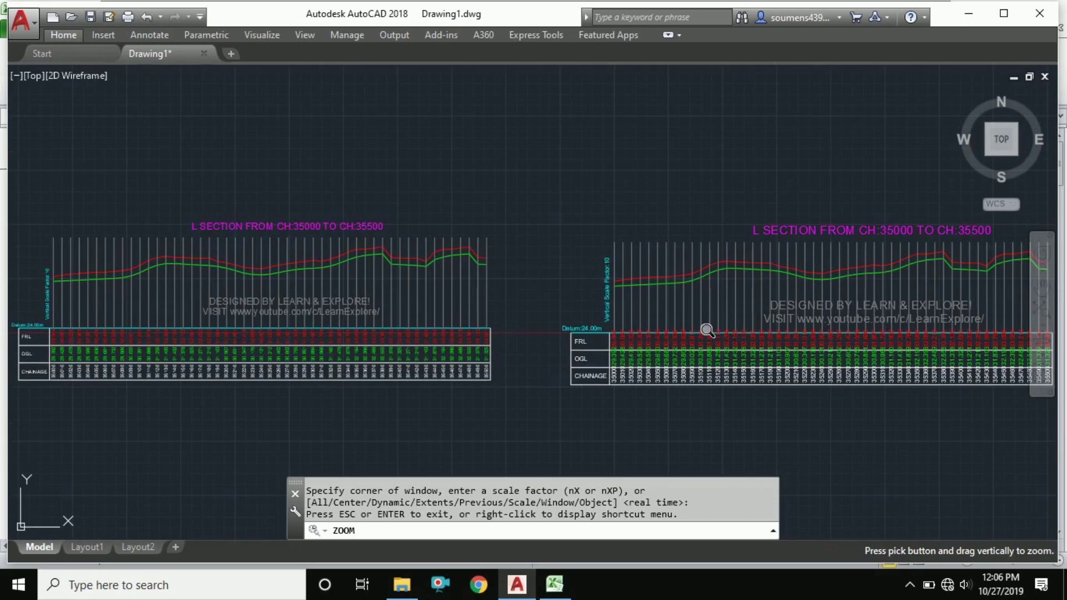
pyautogui.scroll(5, 687, 374)
pyautogui.scroll(5, 383, 321)
pyautogui.scroll(-5, 438, 223)
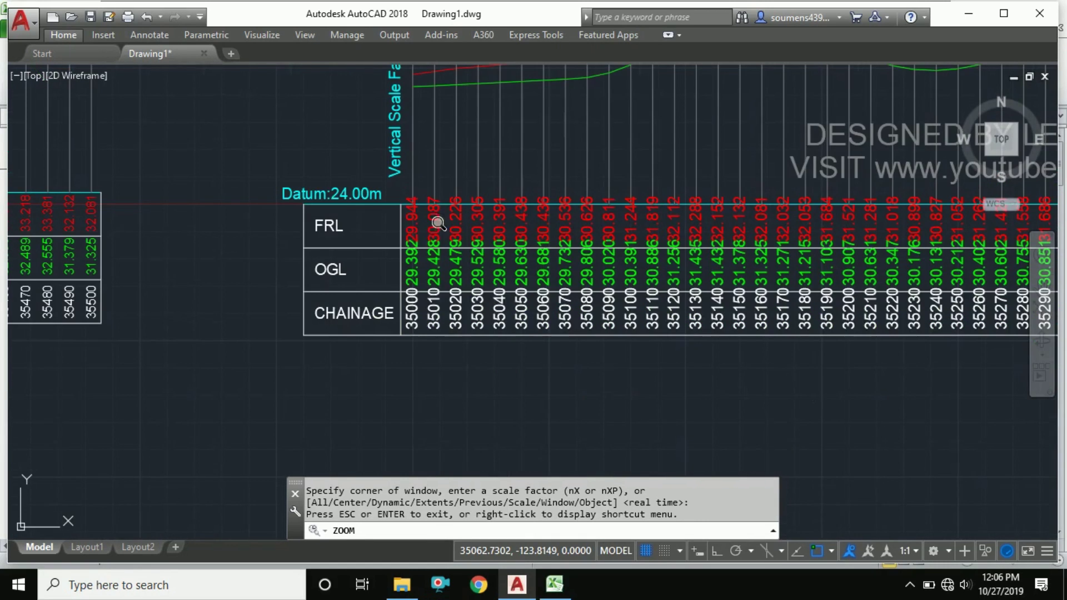
pyautogui.scroll(2, 445, 230)
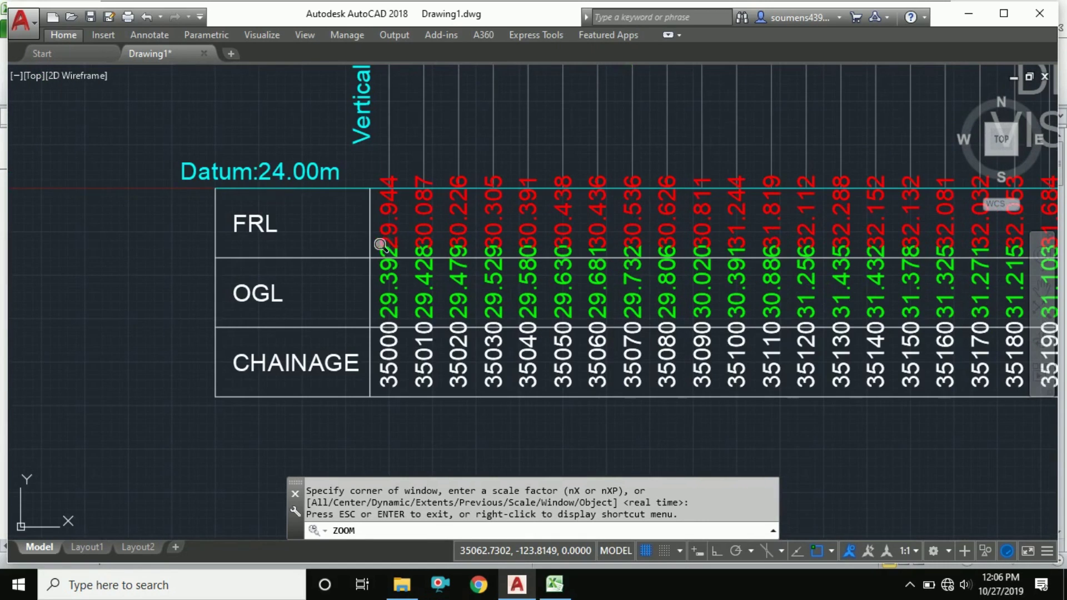
pyautogui.scroll(2, 384, 201)
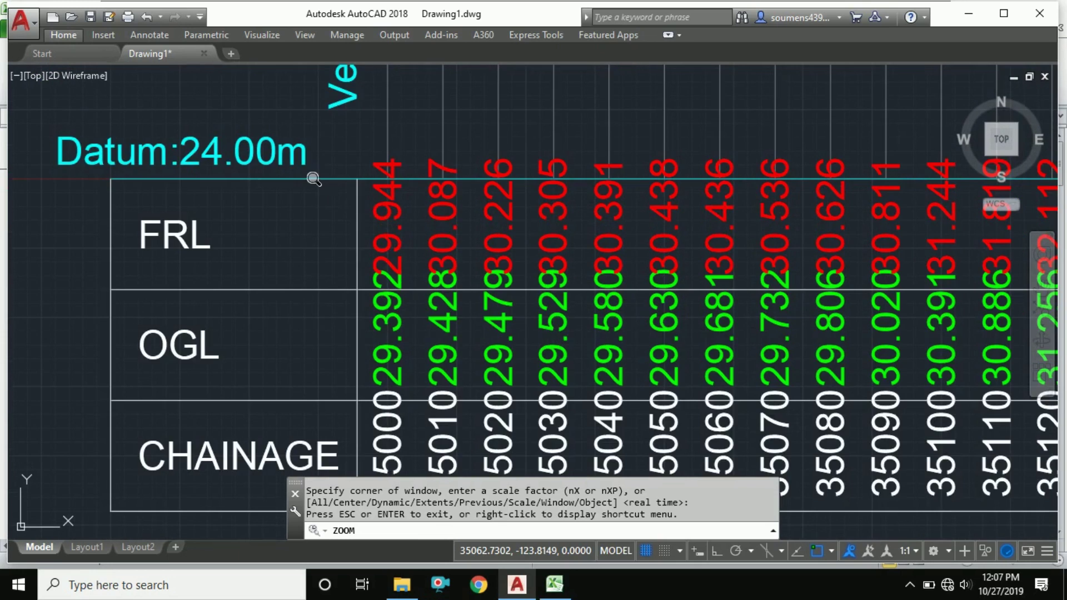
pyautogui.scroll(-2, 241, 334)
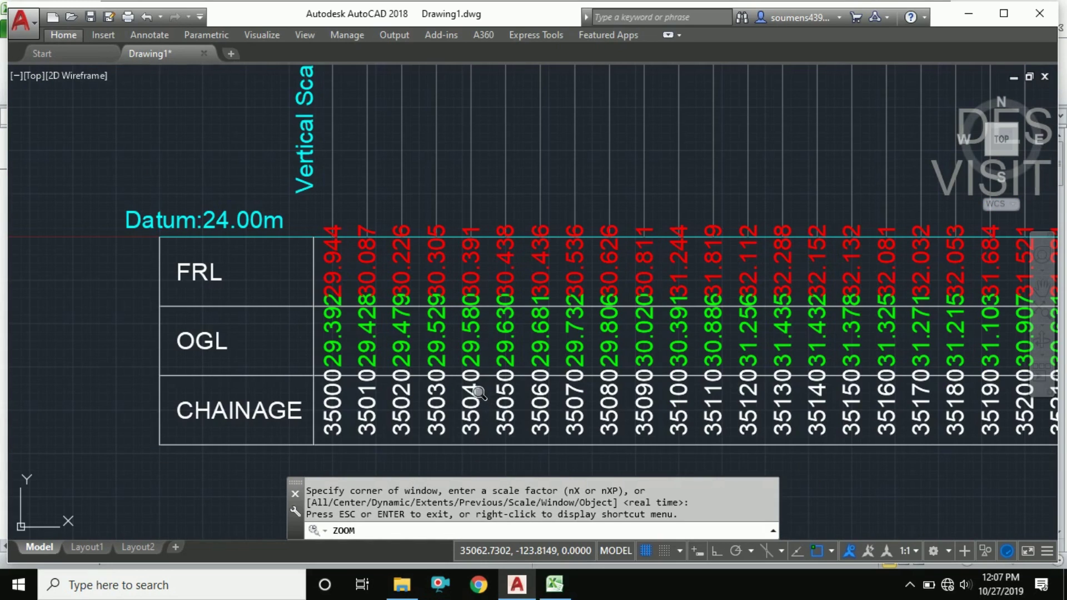
pyautogui.press('Escape')
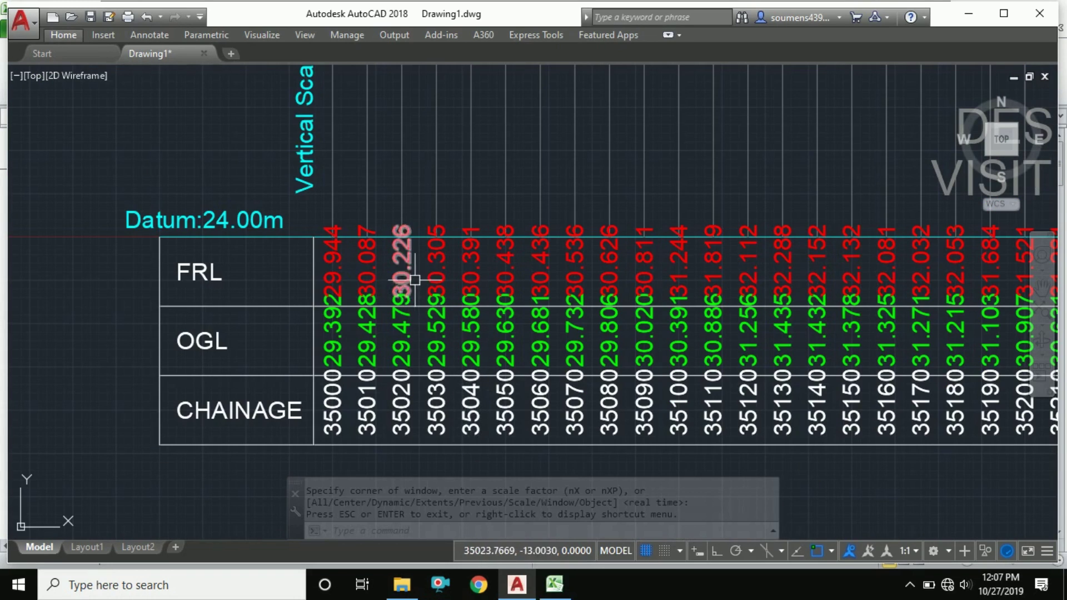
pyautogui.scroll(2, 411, 280)
pyautogui.scroll(2, 355, 261)
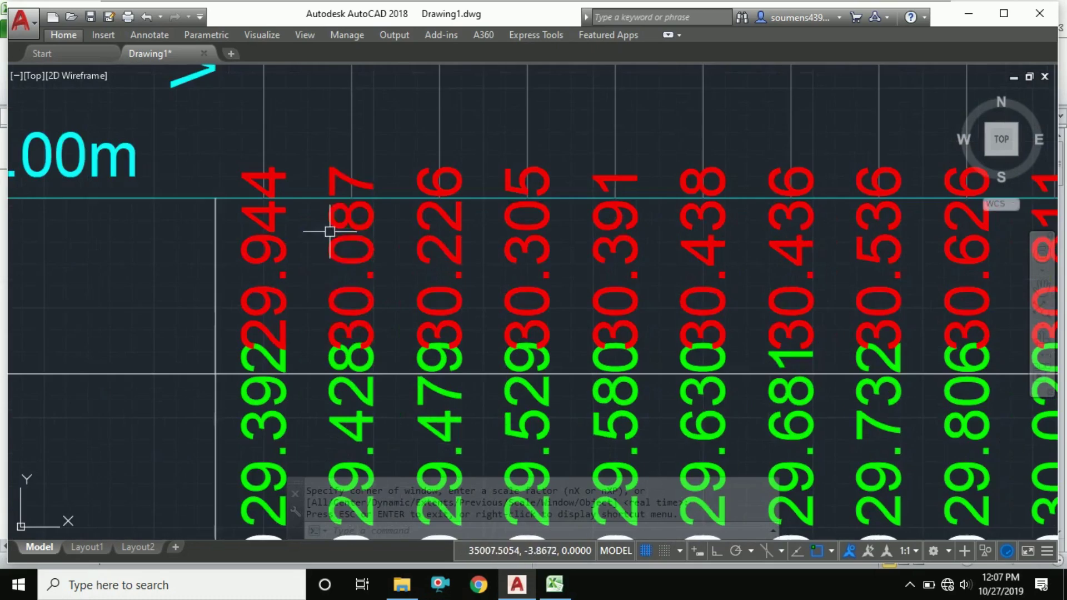
pyautogui.scroll(-4, 329, 231)
pyautogui.scroll(-2, 316, 286)
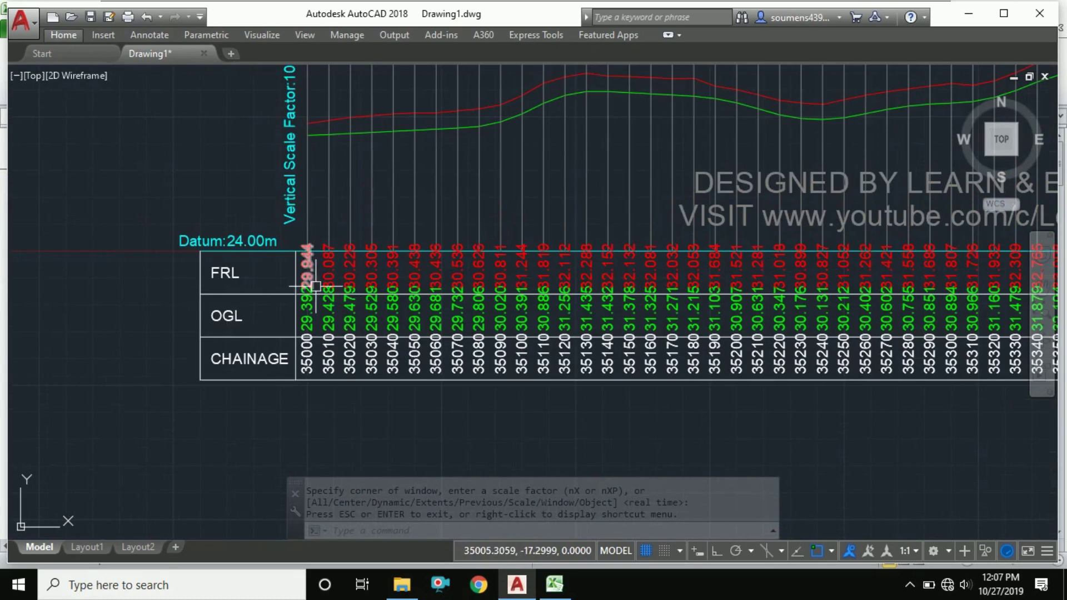
pyautogui.scroll(-4, 320, 275)
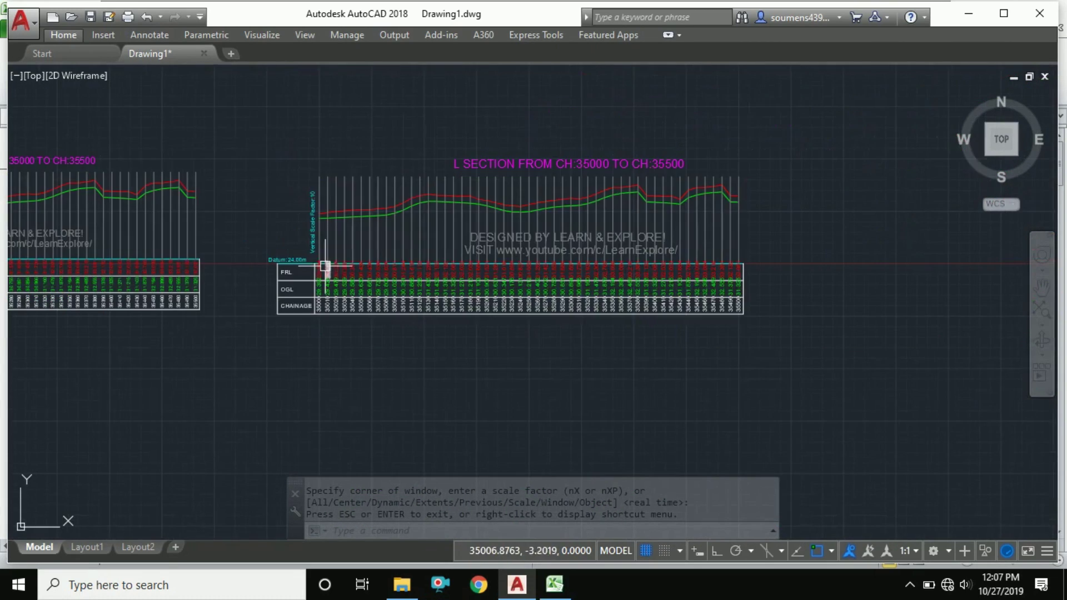
# - Window-select the L-section and start a move from its lower-right corner
pyautogui.click(770, 334)
pyautogui.click(248, 137)
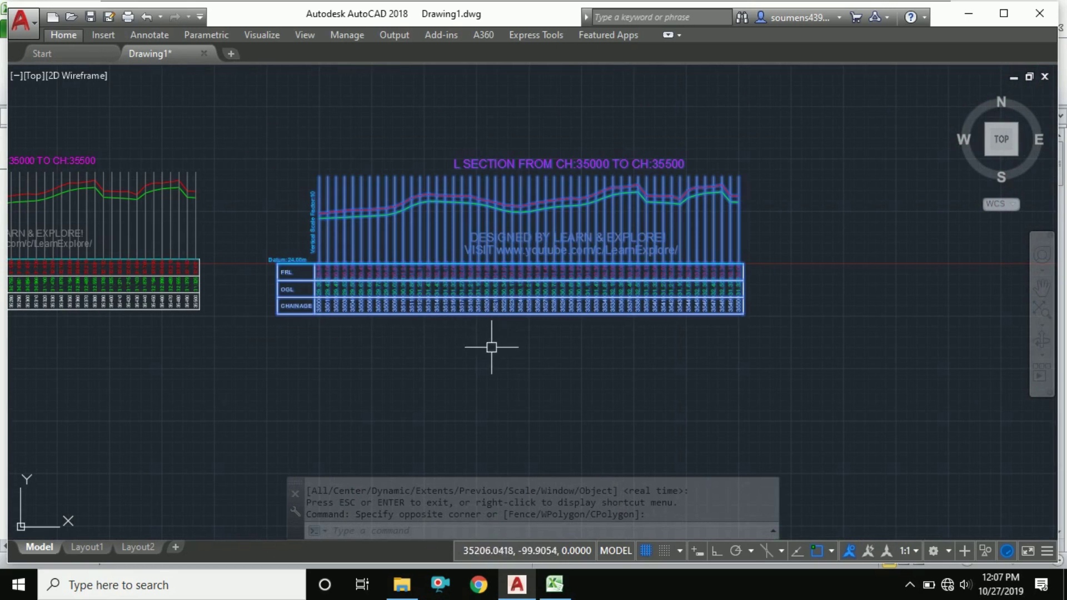
pyautogui.scroll(-2, 528, 351)
pyautogui.write('m')
pyautogui.press('Return')
pyautogui.click(766, 407)
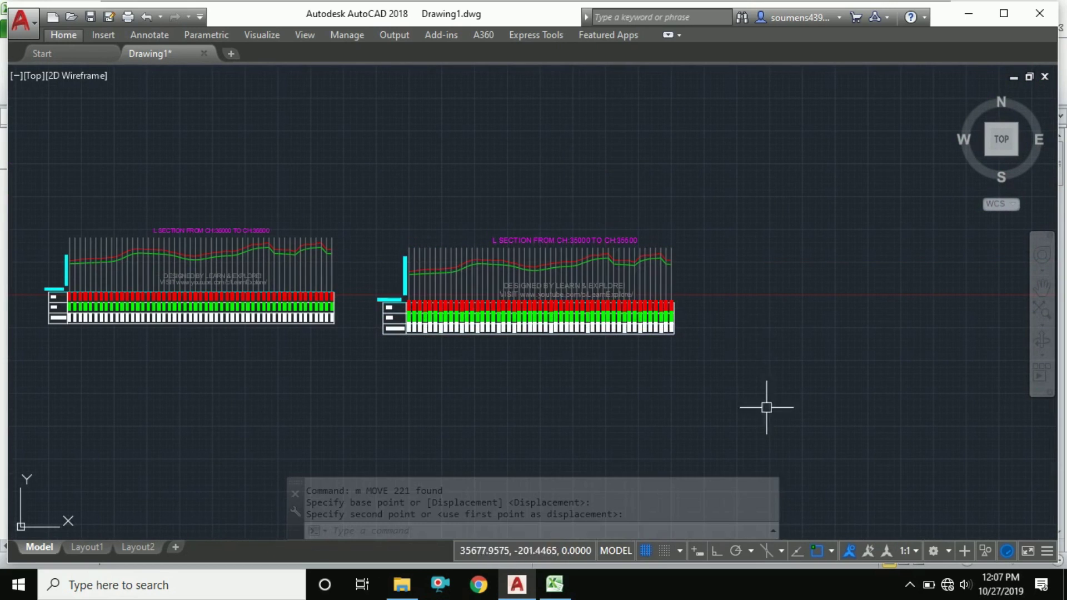
# - Reselect the right-hand L-section and start moving it down from a new base point
pyautogui.click(764, 384)
pyautogui.click(364, 182)
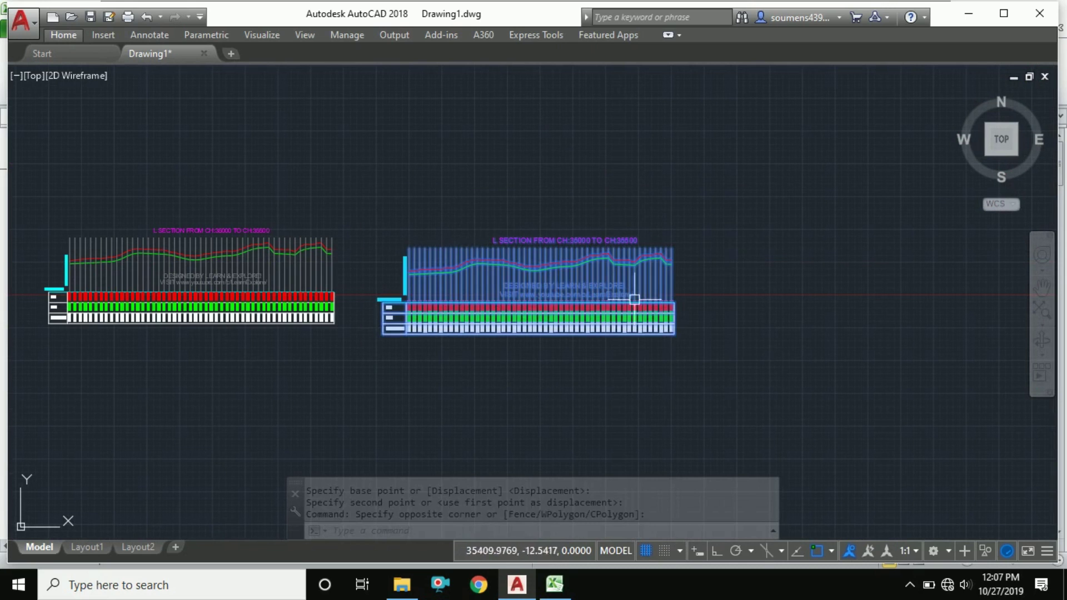
pyautogui.write('m')
pyautogui.press('Return')
pyautogui.click(787, 232)
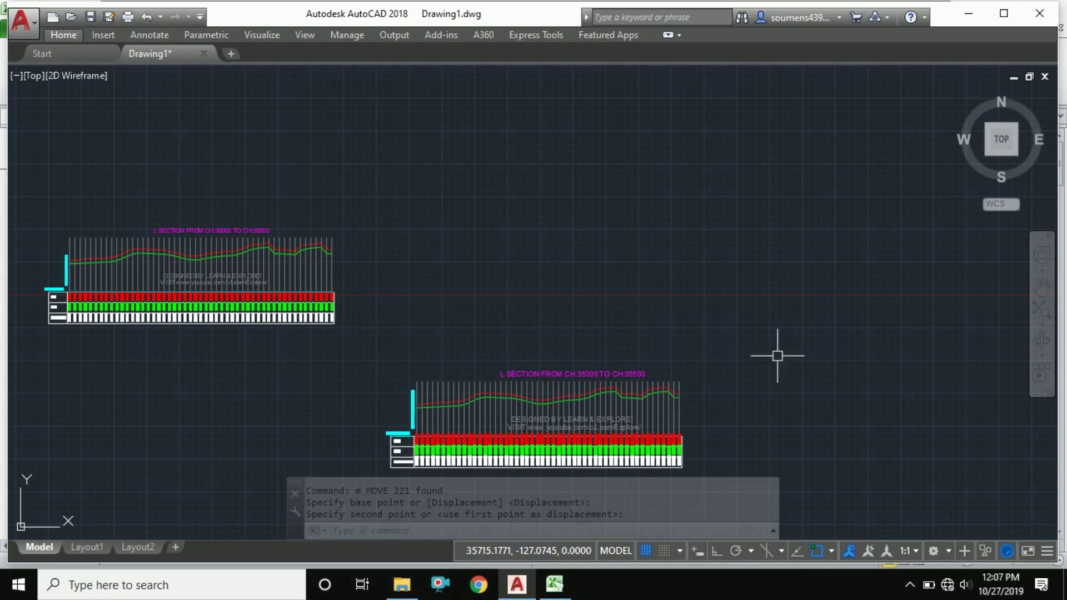
# - Set Horz. Line Offset to 25 and regenerate the drawing commands in the green range
pyautogui.click(554, 583)
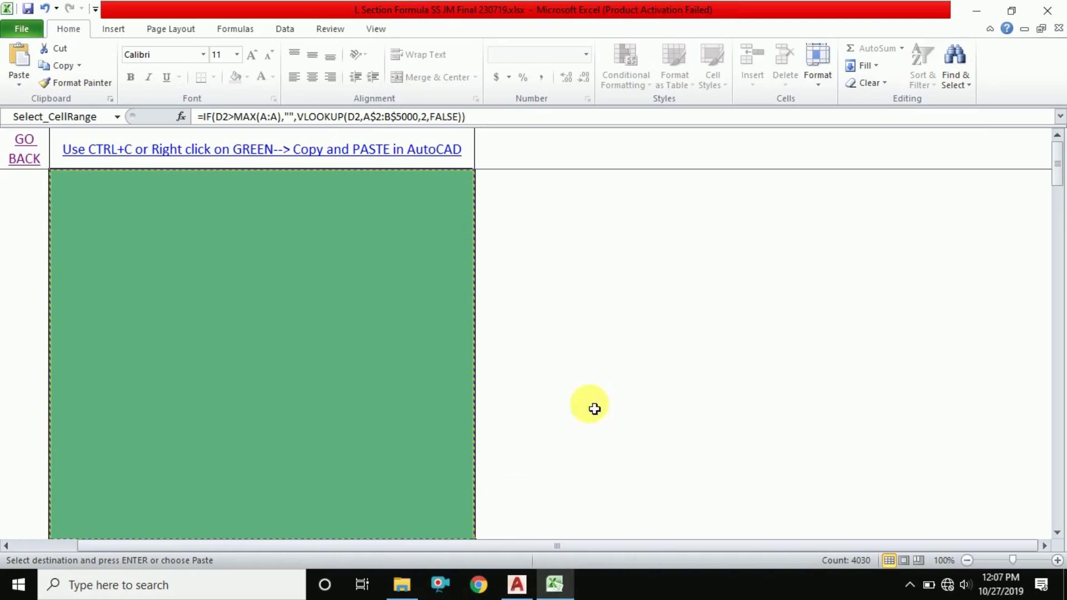
pyautogui.click(25, 159)
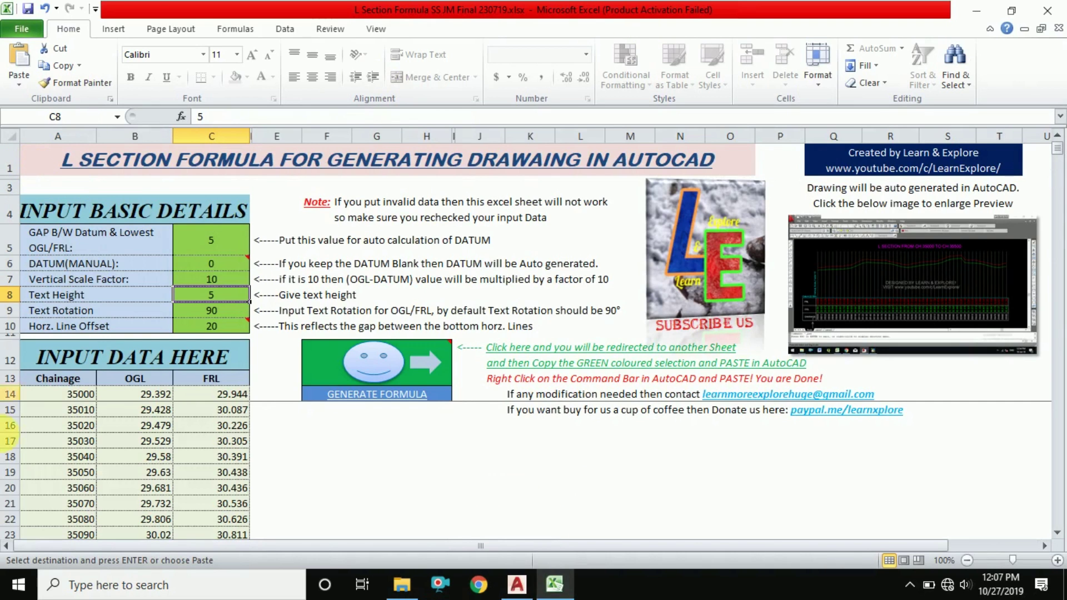
pyautogui.click(213, 326)
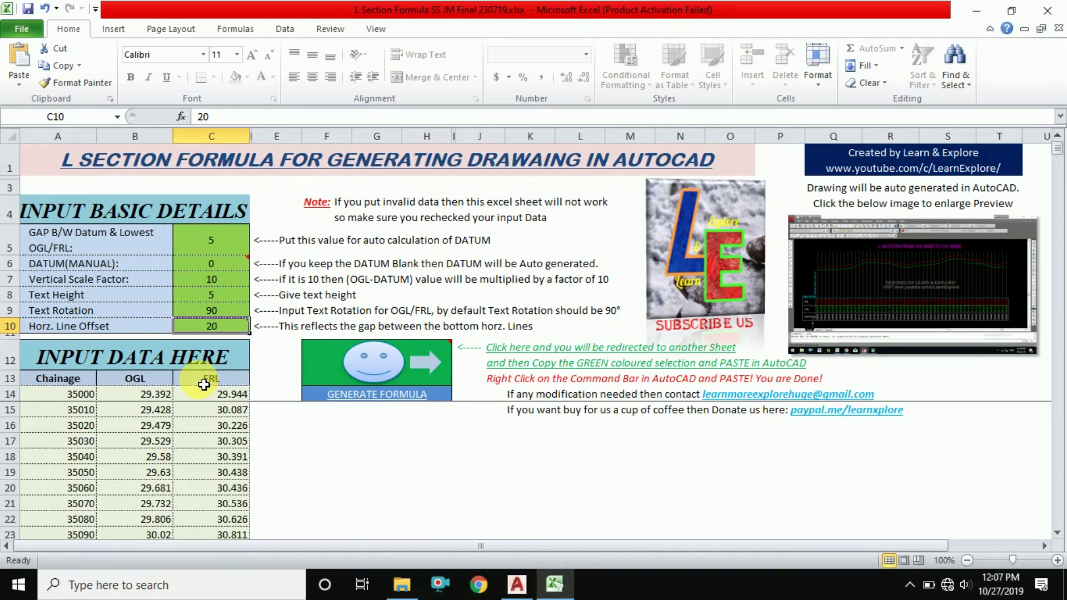
pyautogui.write('25')
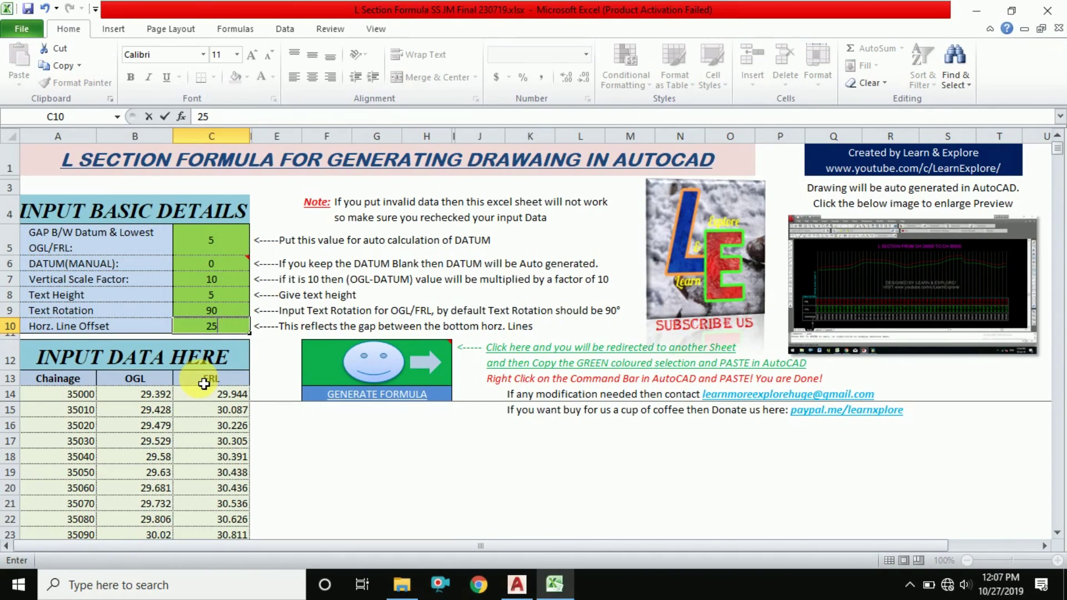
pyautogui.click(204, 385)
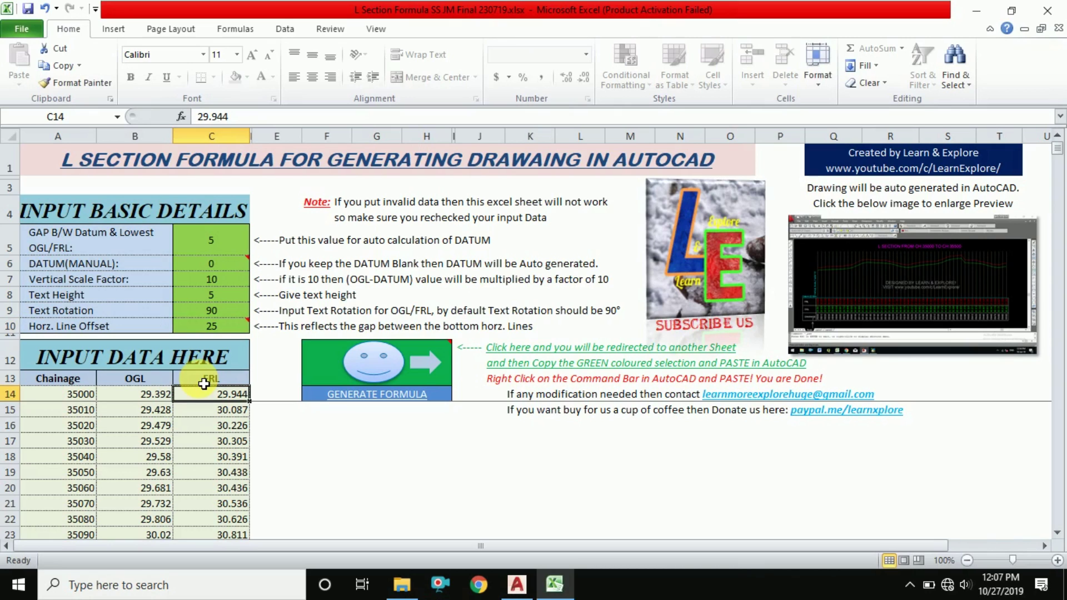
pyautogui.click(374, 372)
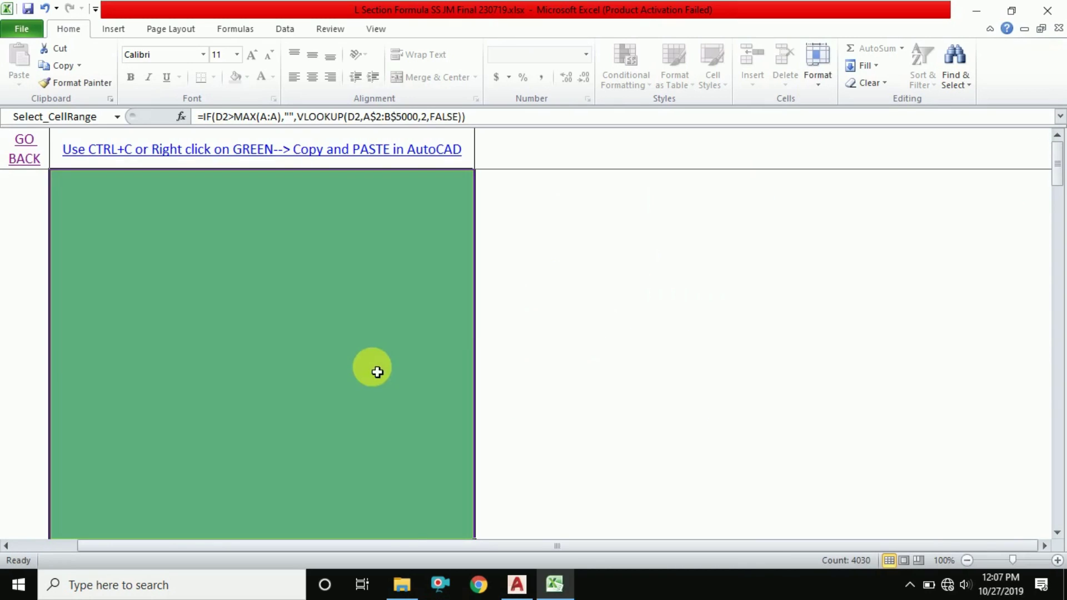
pyautogui.rightClick(422, 282)
# - Copy the green command range and paste it into AutoCAD's command line
pyautogui.click(467, 312)
pyautogui.click(520, 583)
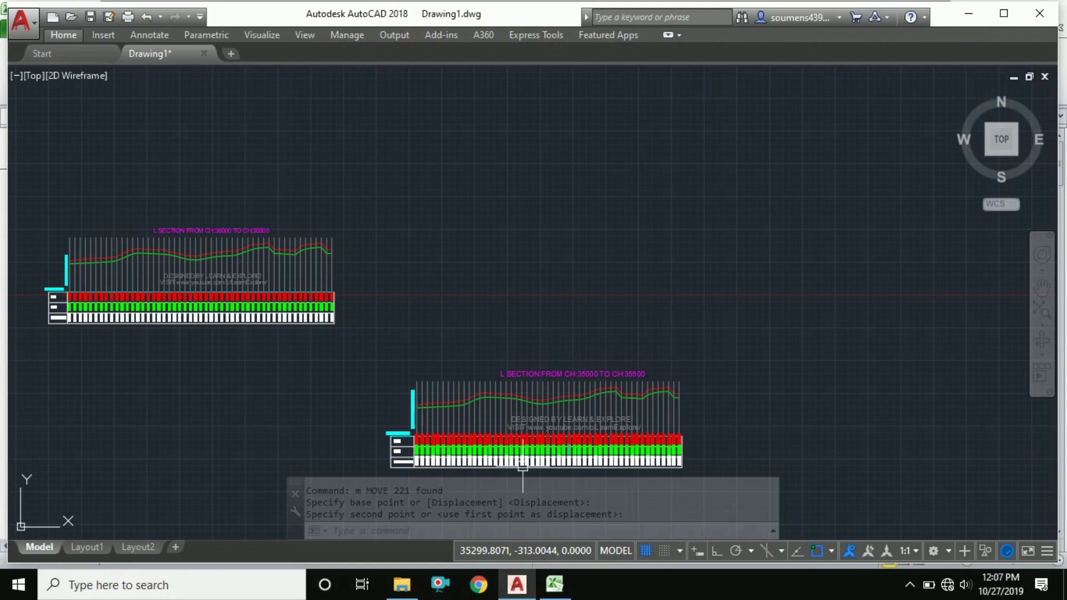
pyautogui.rightClick(475, 532)
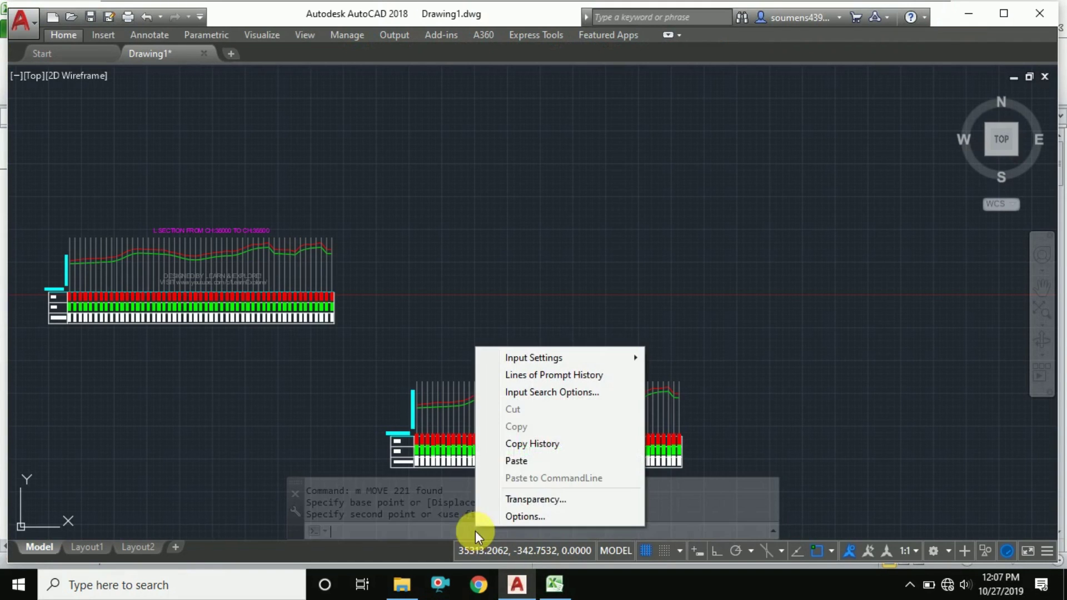
pyautogui.click(539, 460)
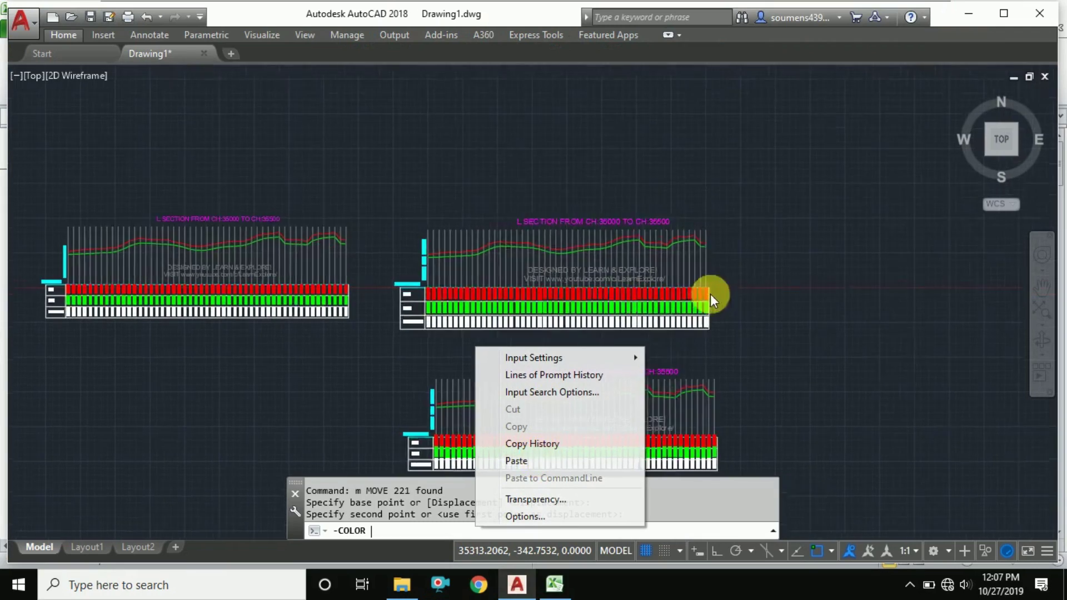
# - Zoom in and out to inspect the new L-section drawn with the 25 offset
pyautogui.scroll(10, 648, 281)
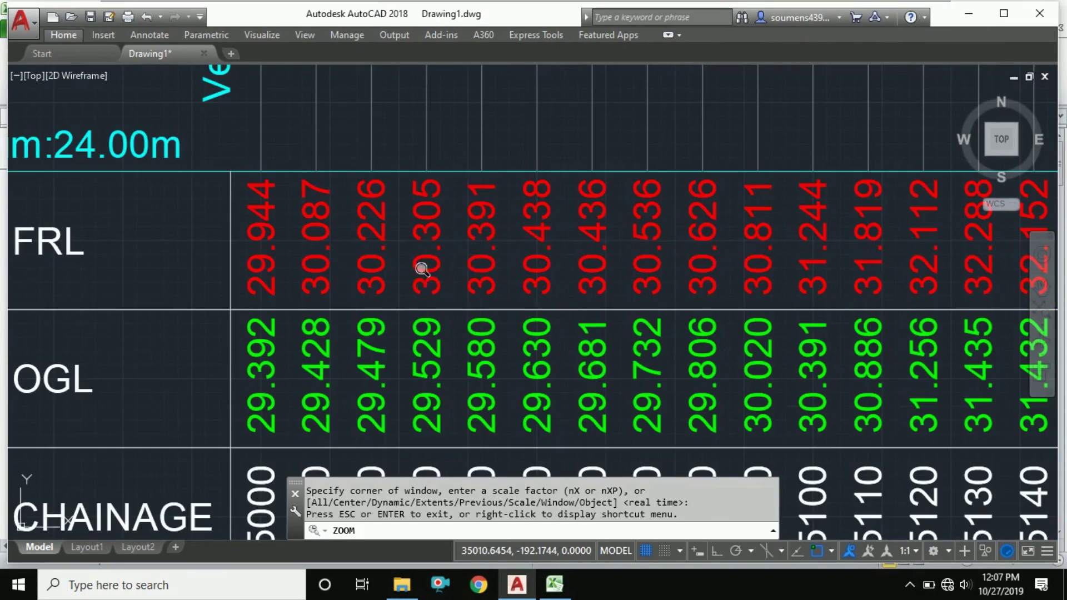
pyautogui.scroll(-4, 422, 268)
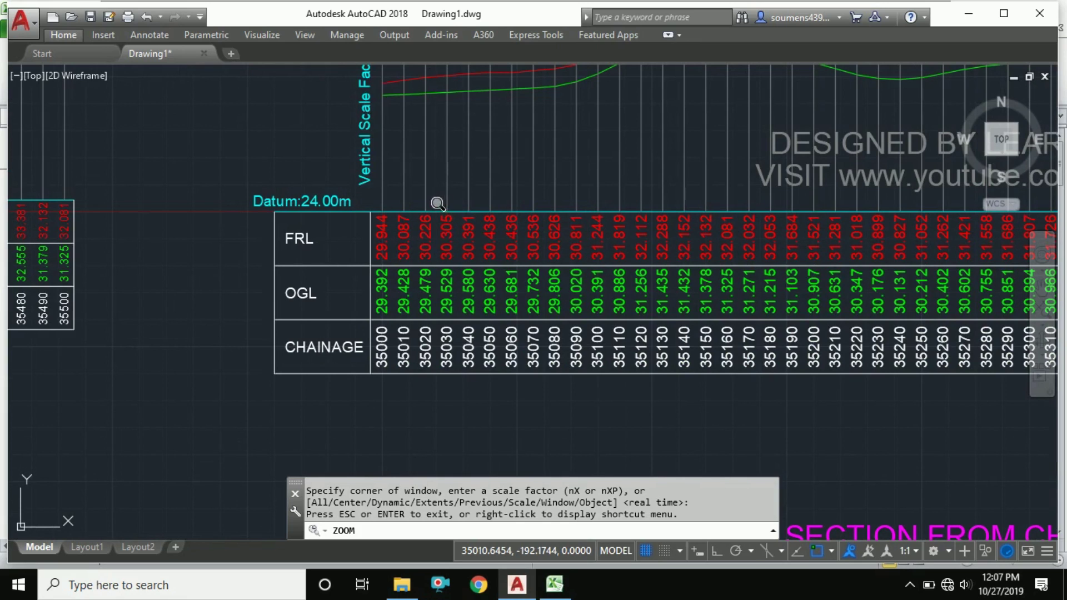
pyautogui.scroll(-4, 406, 222)
pyautogui.scroll(6, 421, 231)
pyautogui.scroll(-2, 420, 192)
# - Return to the top of the input data and enlarge the CH:35000–35500 L-section preview
pyautogui.scroll(-5, 330, 298)
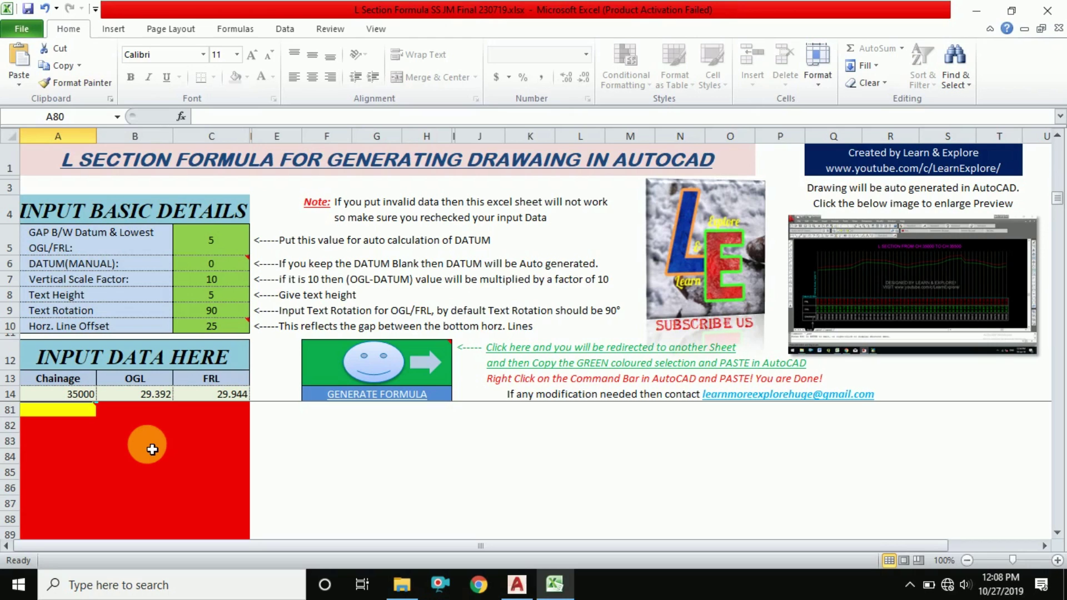
pyautogui.scroll(11, 147, 461)
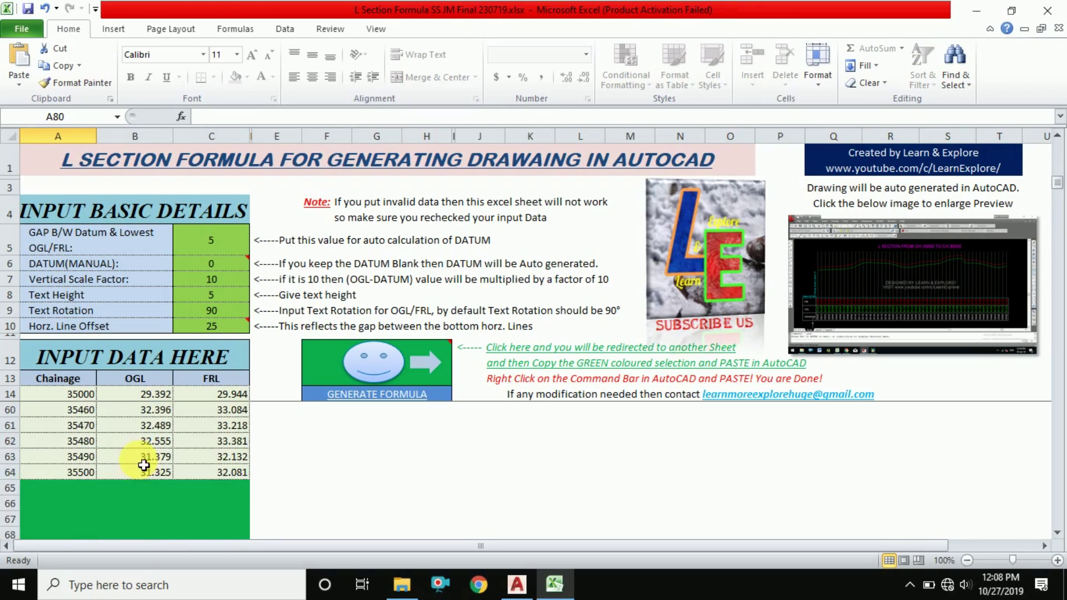
pyautogui.scroll(10, 143, 468)
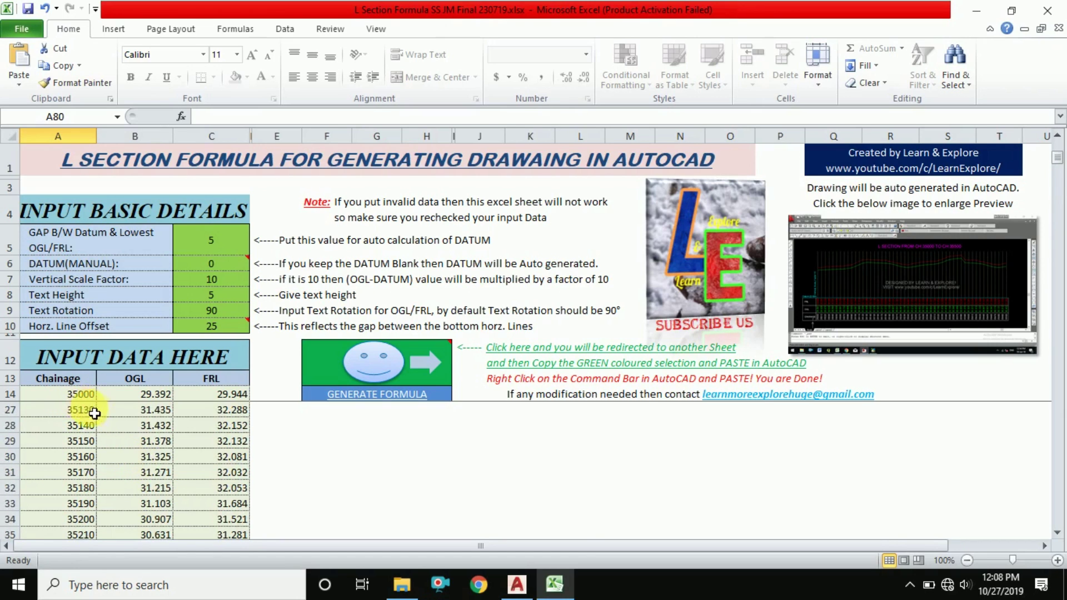
pyautogui.scroll(1, 119, 425)
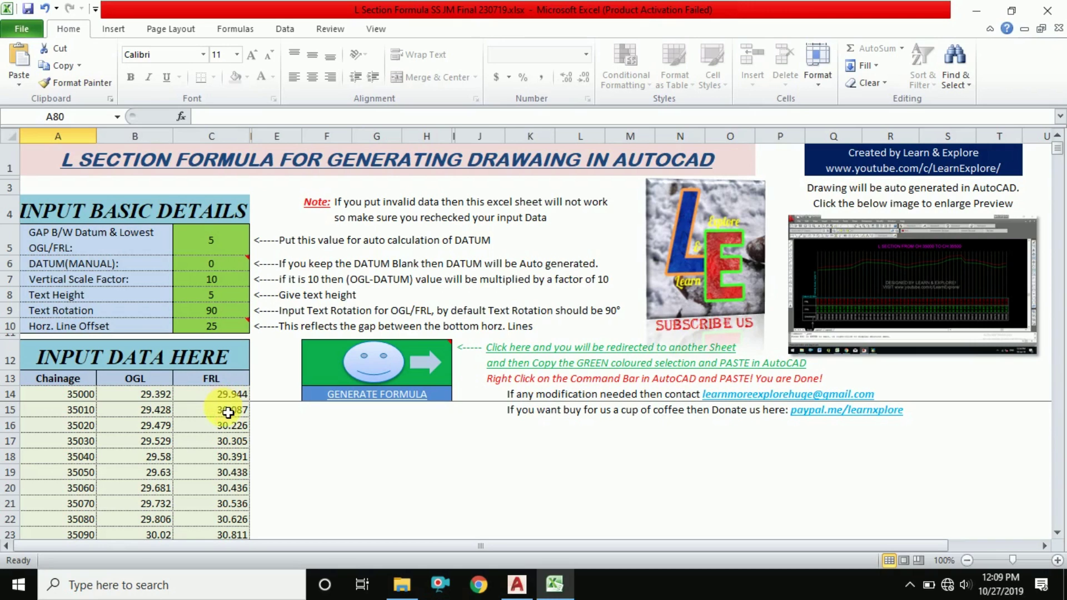
pyautogui.click(889, 276)
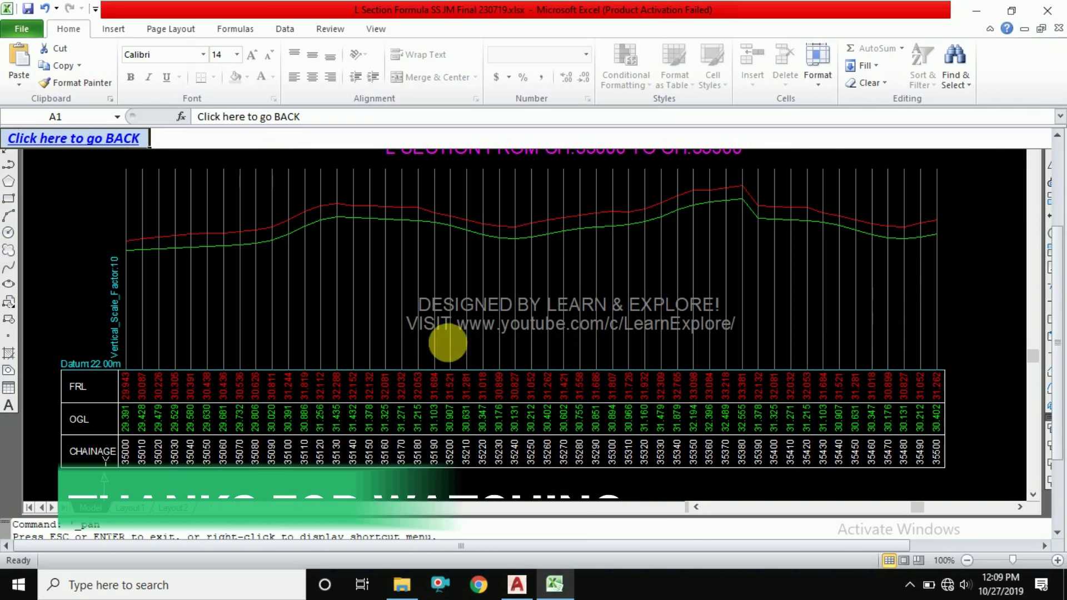
pyautogui.scroll(1, 533, 292)
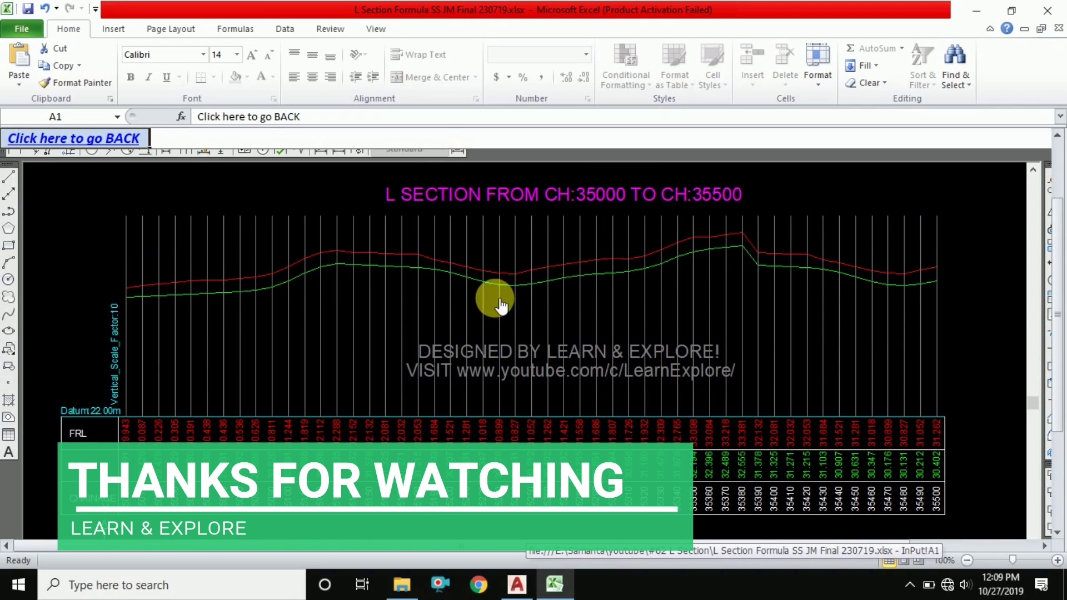